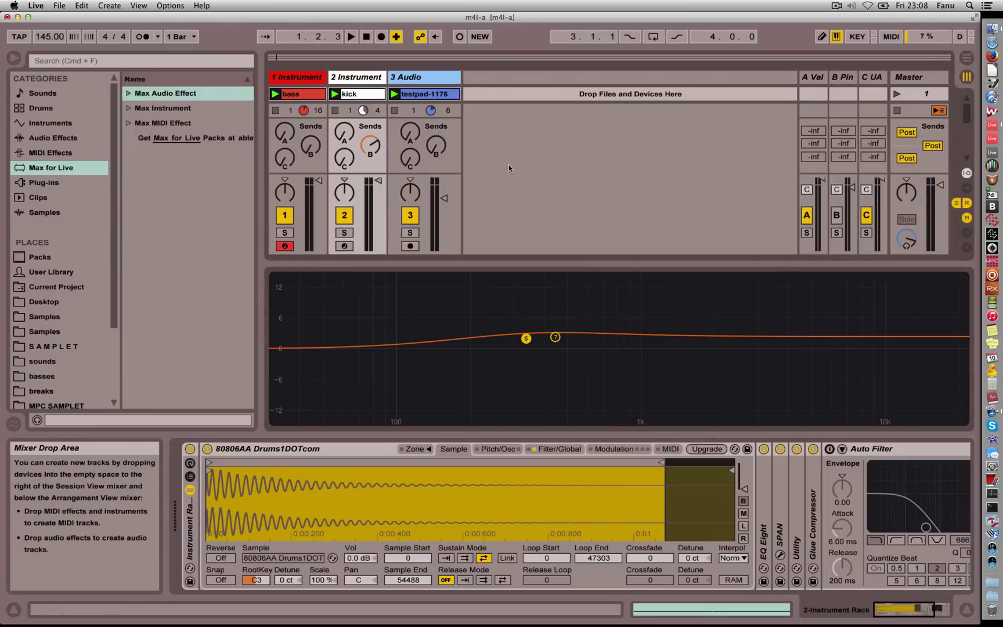
Step: Solo the testpad-1176 audio track, play it, and open its clip waveform
key(space)
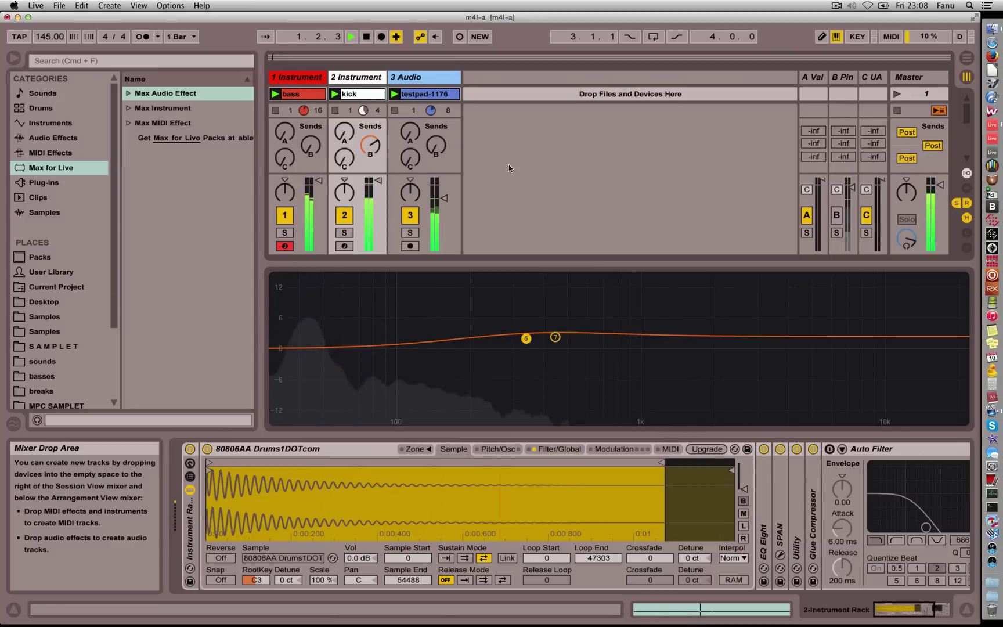
click(413, 232)
key(space)
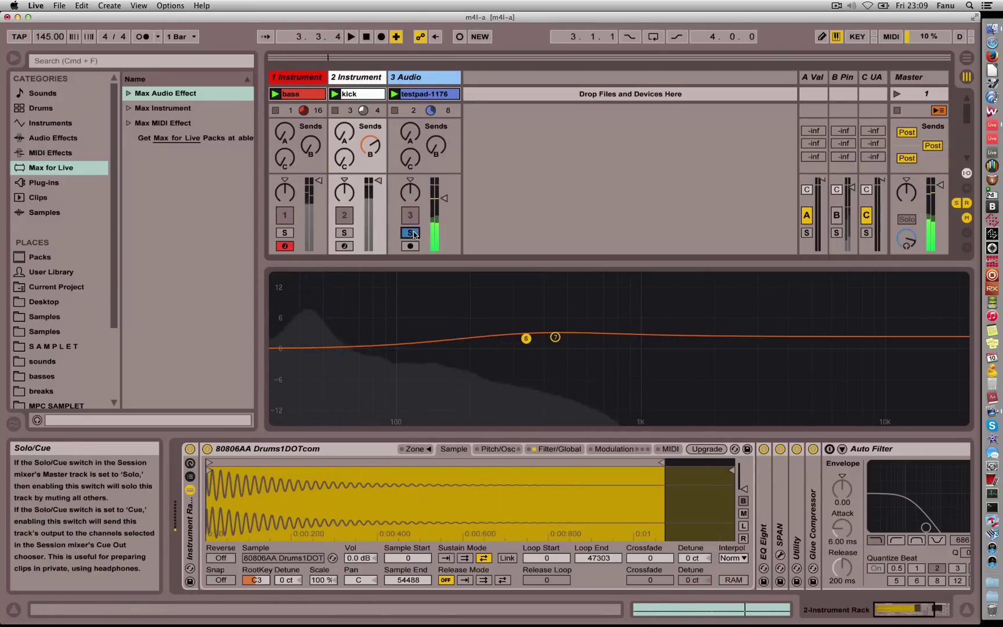
double_click(423, 93)
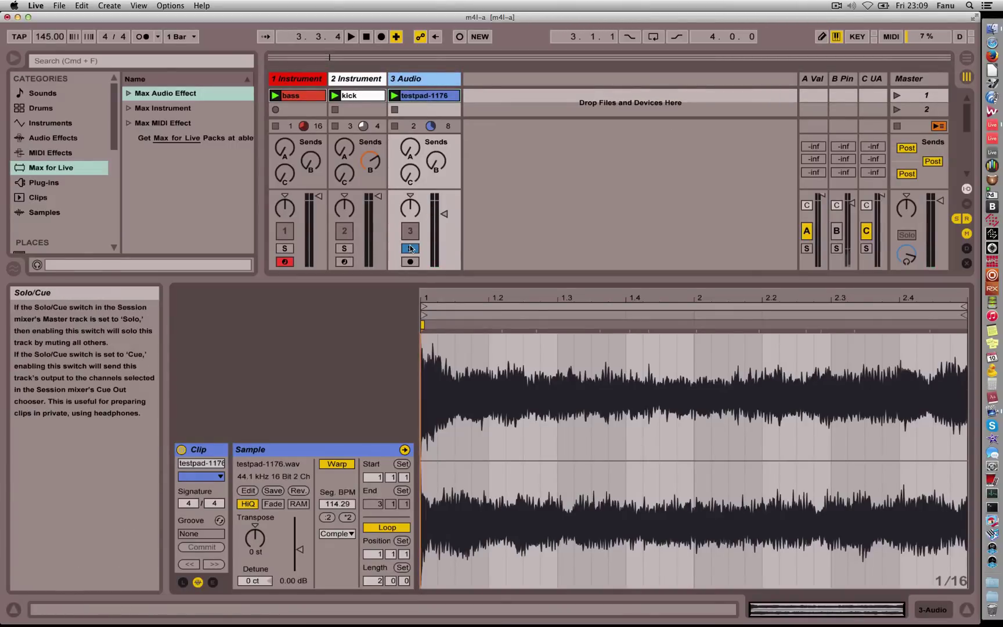
key(space)
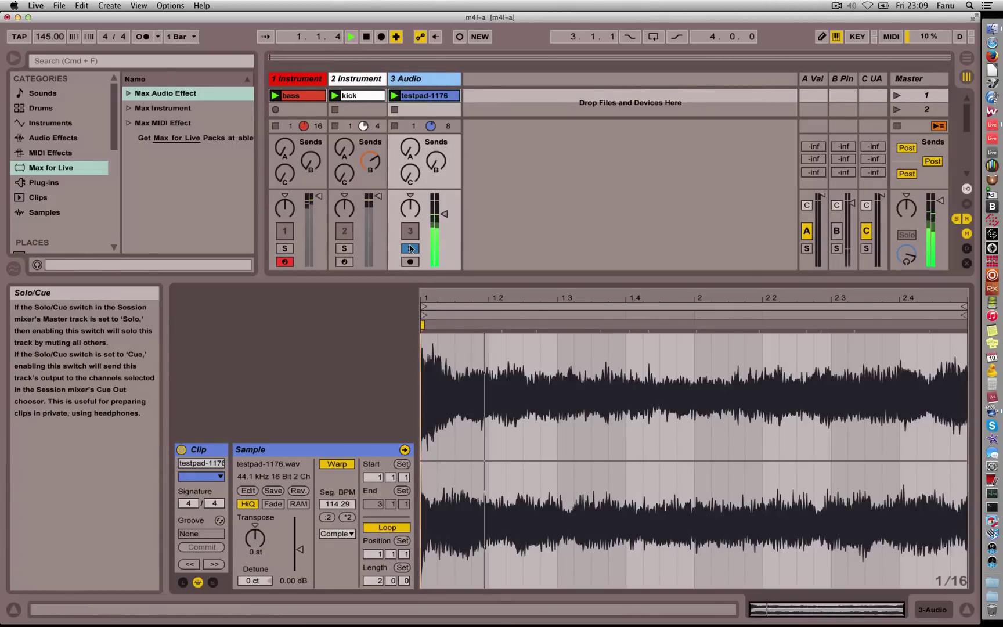
Step: Solo the kick track and then the bass track in turn, playing each one
click(344, 248)
double_click(359, 78)
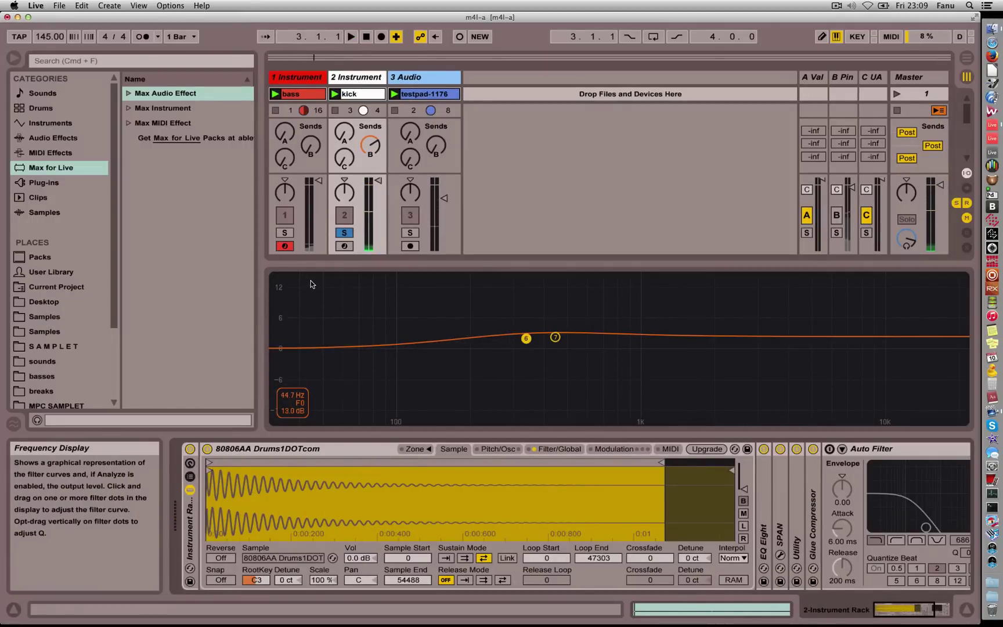
key(space)
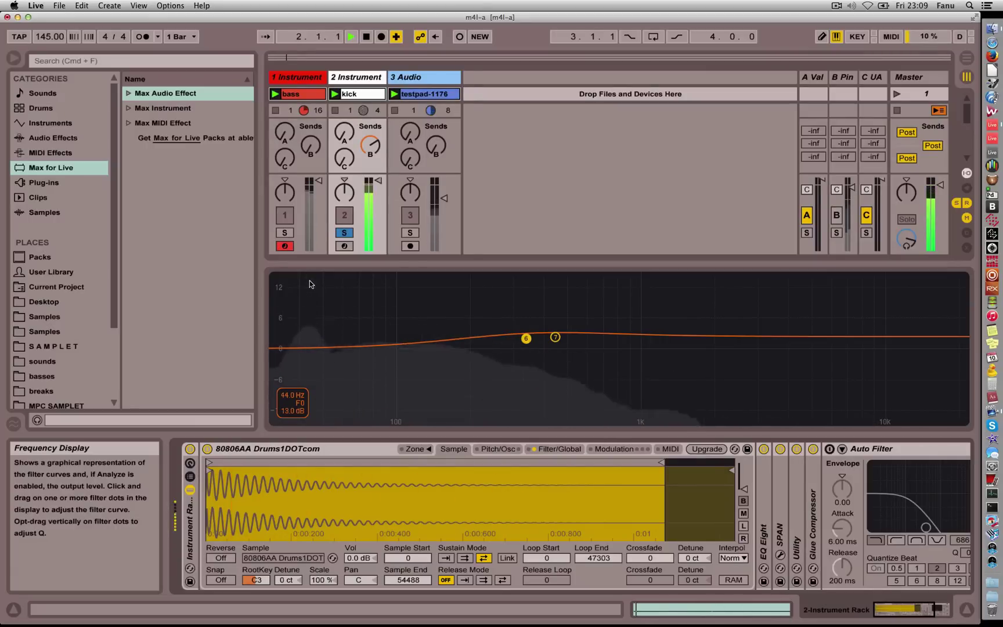
key(space)
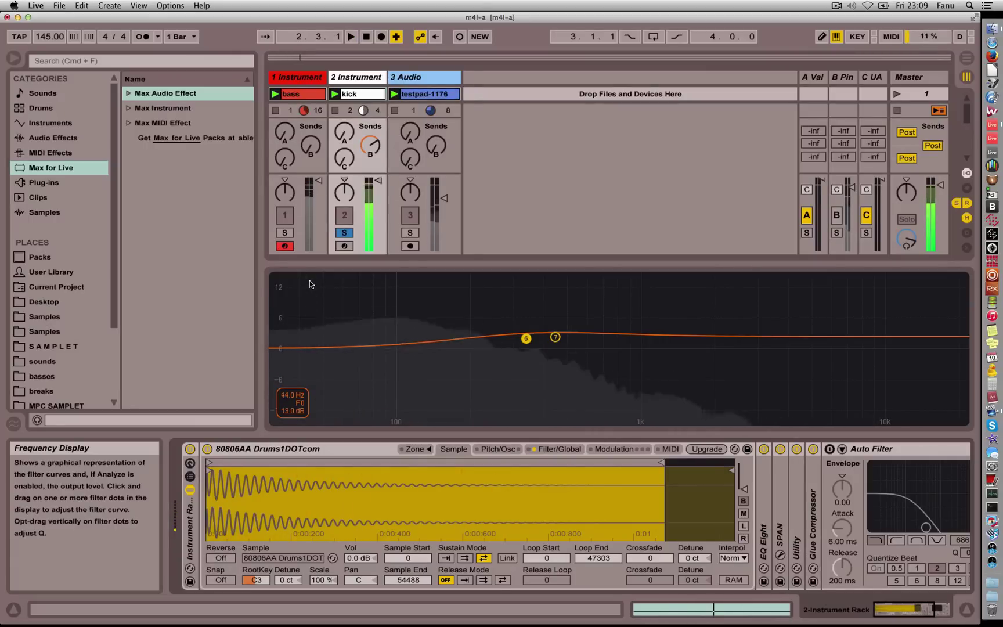
click(285, 233)
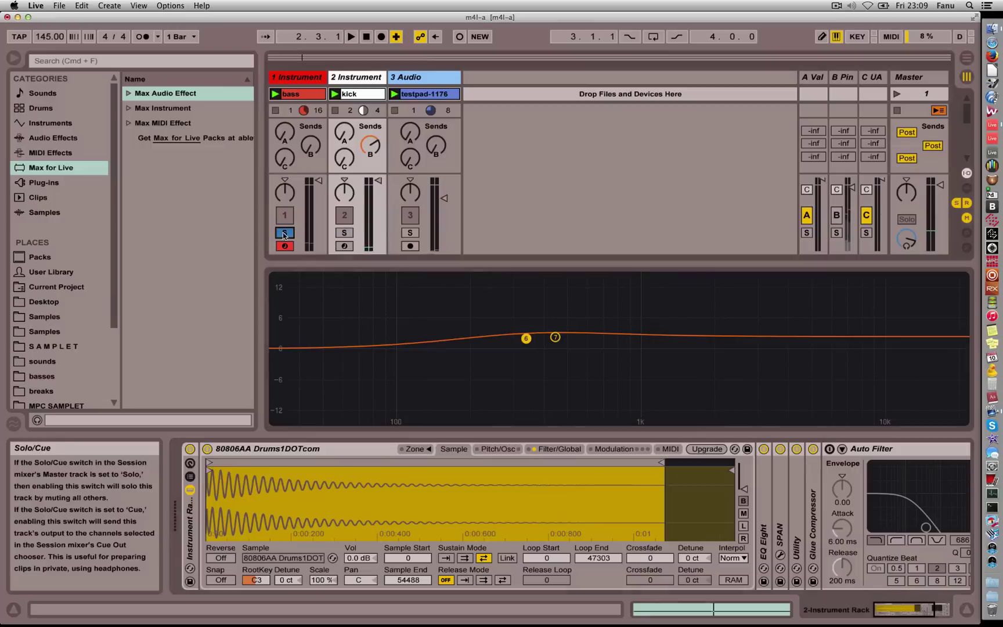
key(space)
Step: Solo the kick together with the bass and restart playback from the start
click(301, 77)
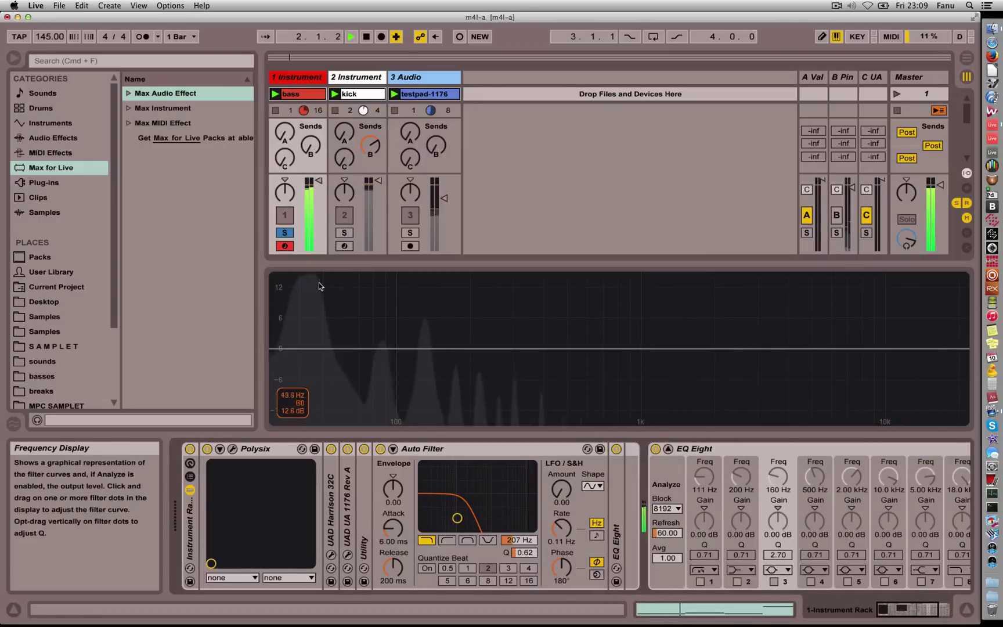
key(space)
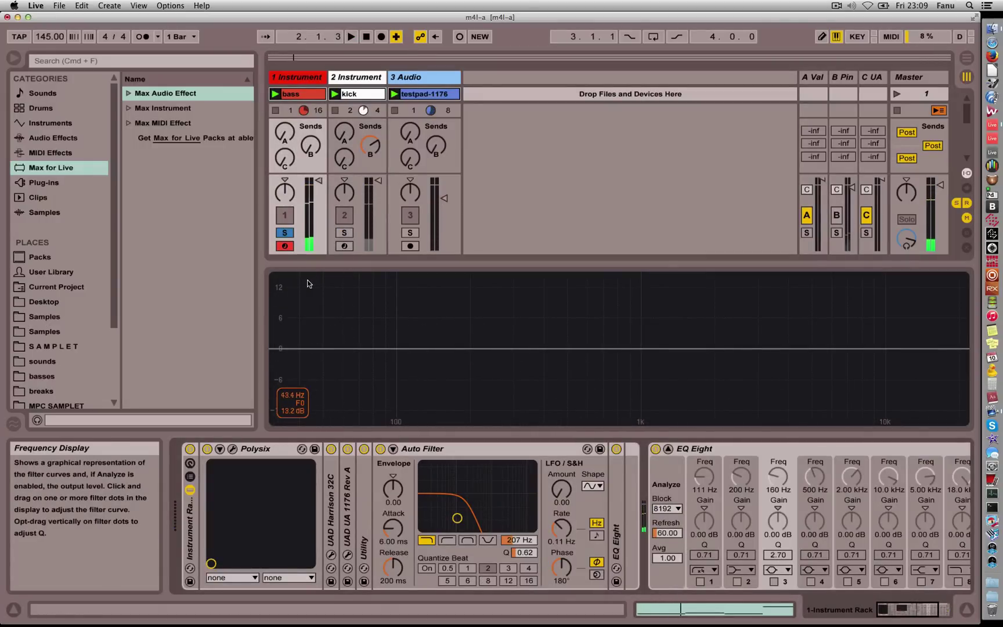
key(space)
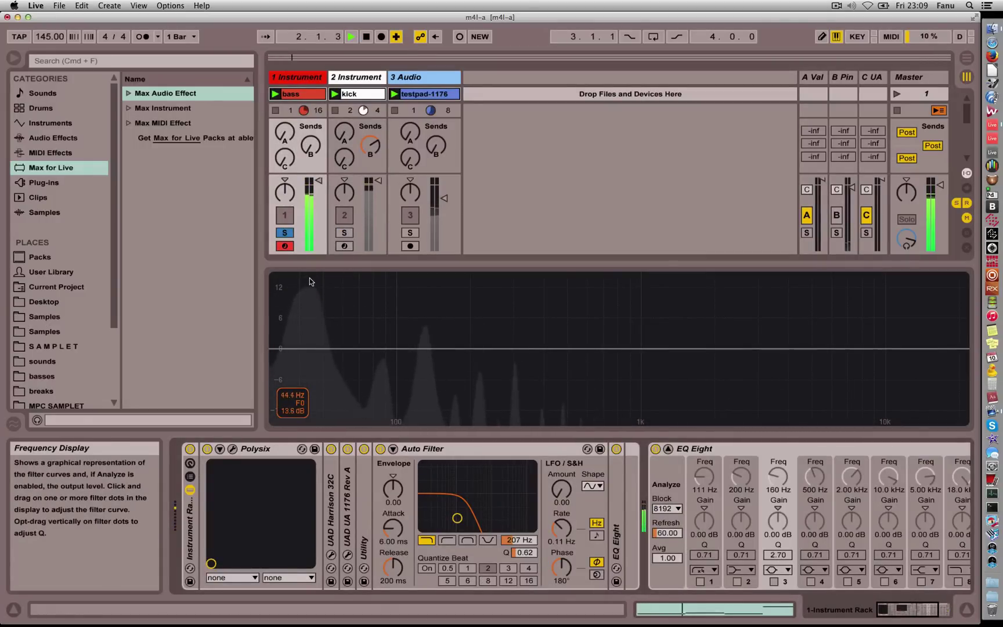
click(345, 233)
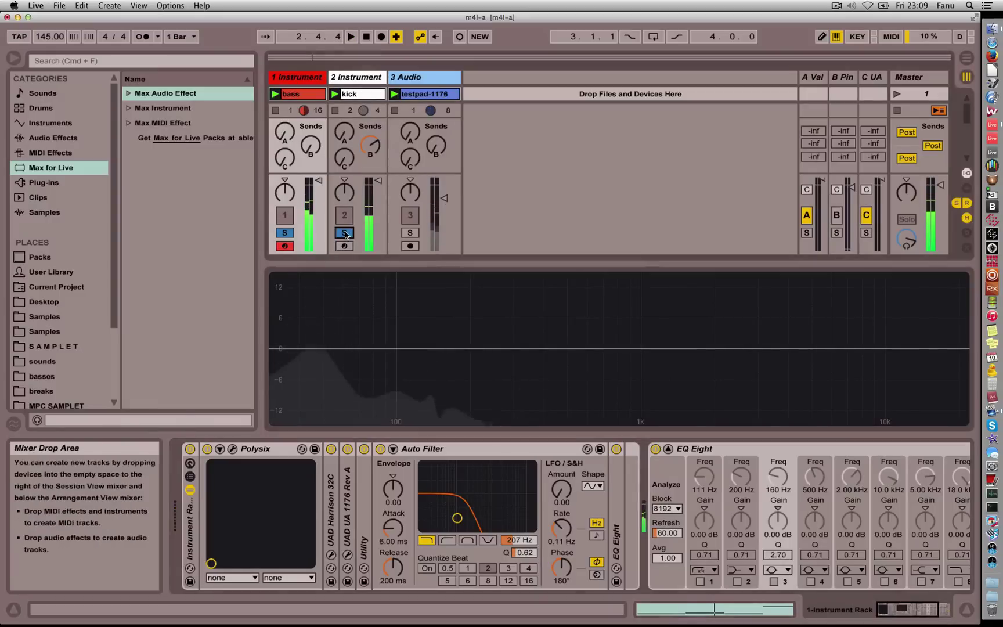
key(space)
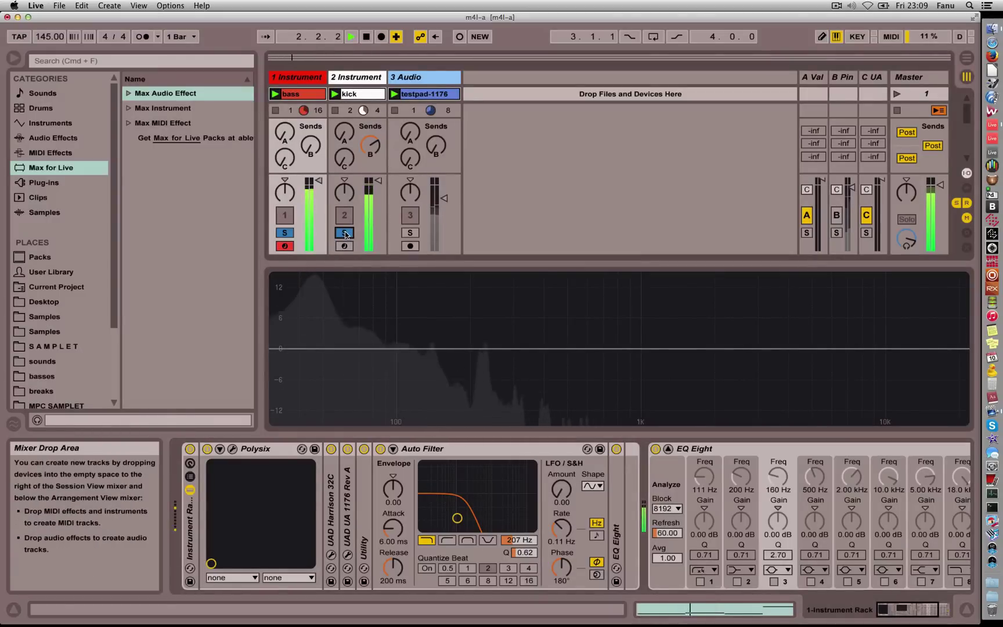
Step: Bring the bass track's EQ Eight fully into view, then show the kick's 80806AA sampler chain
click(310, 81)
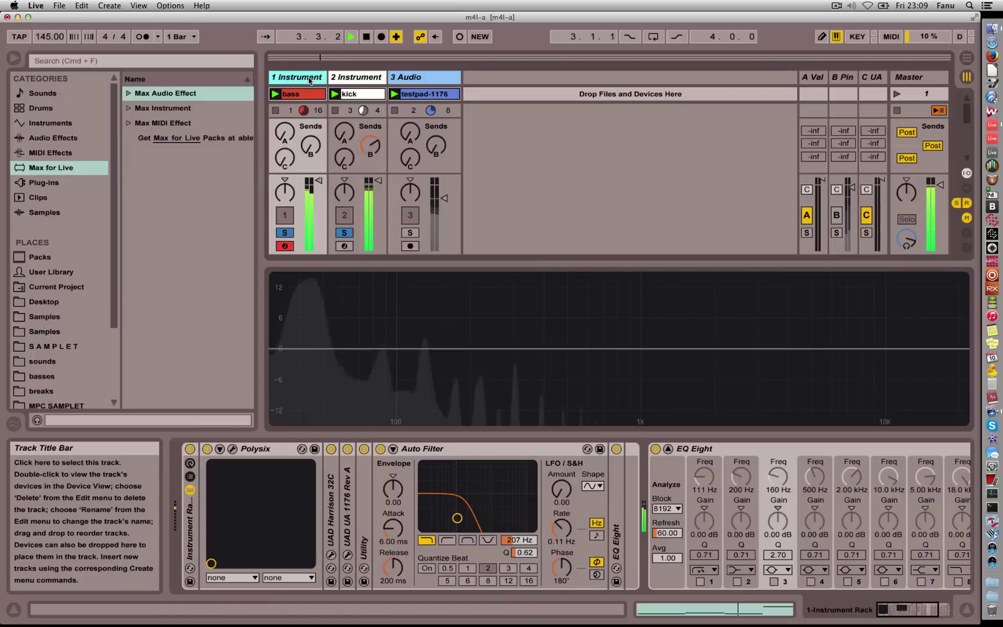
click(725, 449)
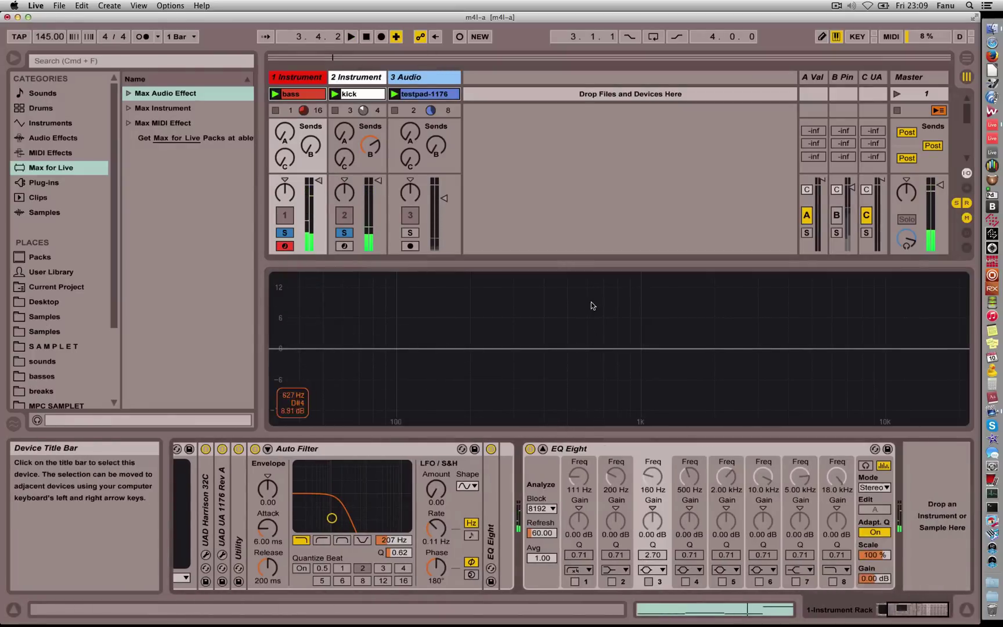
click(356, 77)
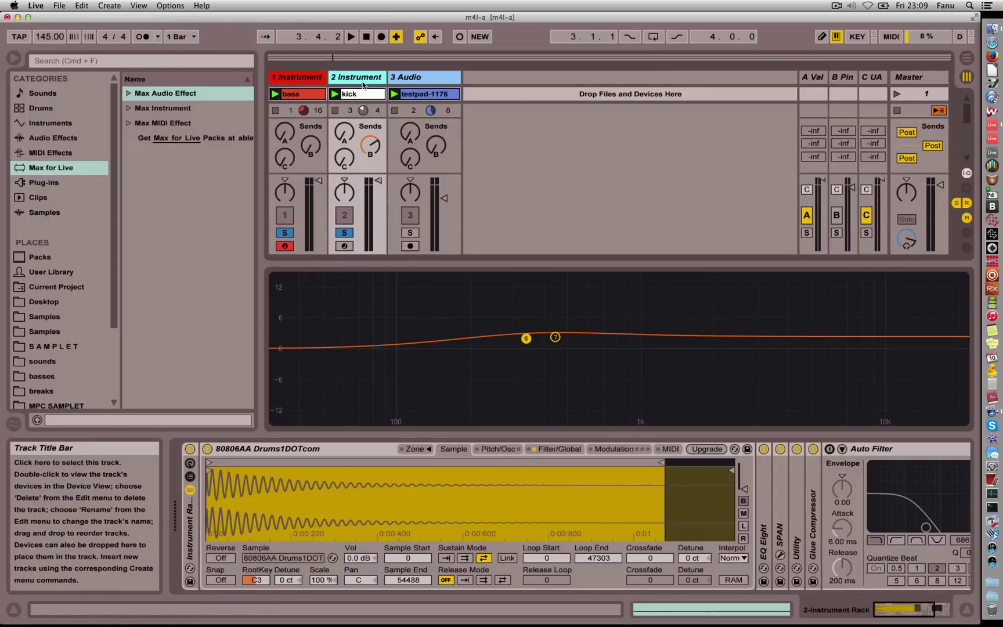
Step: Compare the bass and kick device chains, ending on the kick's sampler chain and gentle EQ boost
click(303, 80)
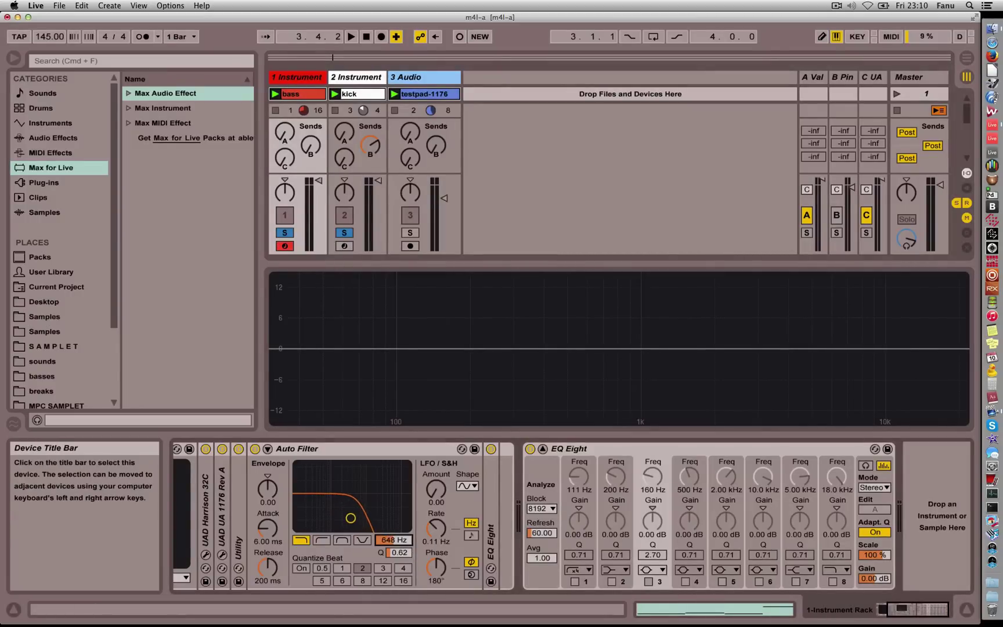
key(space)
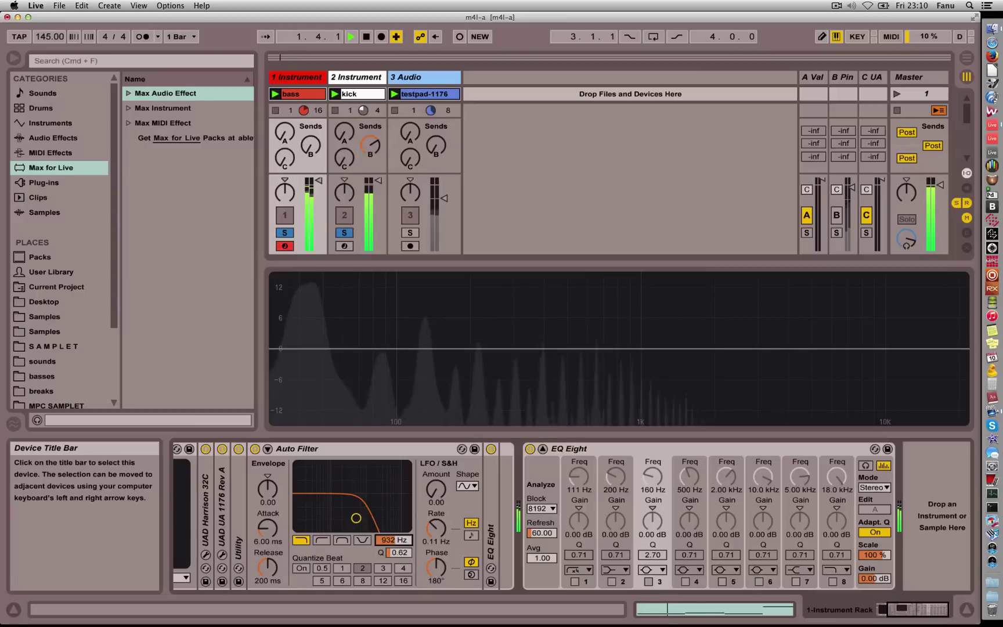
key(space)
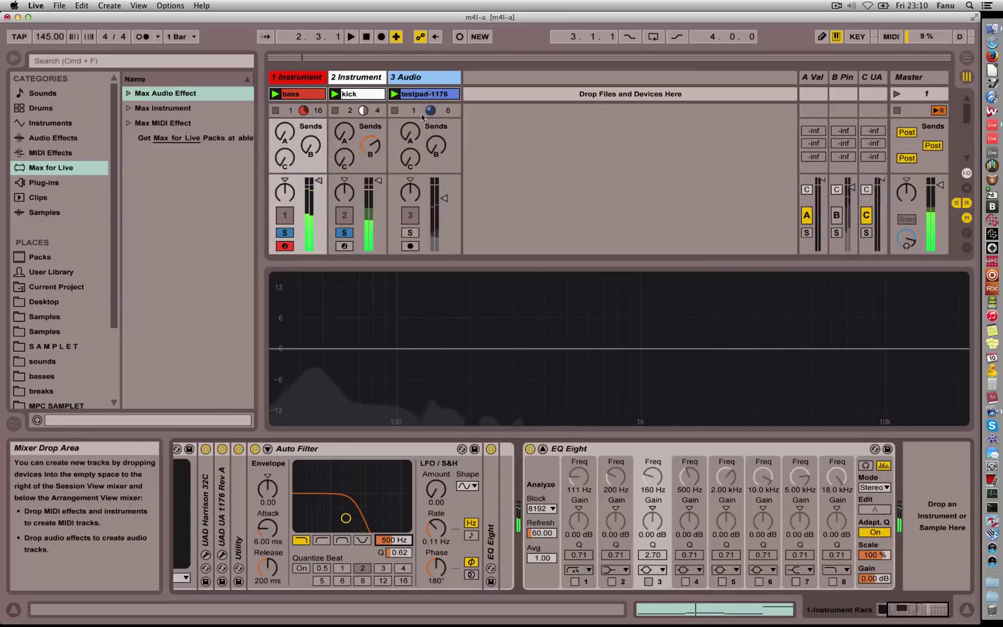
click(374, 79)
scroll(522, 499, right, 5)
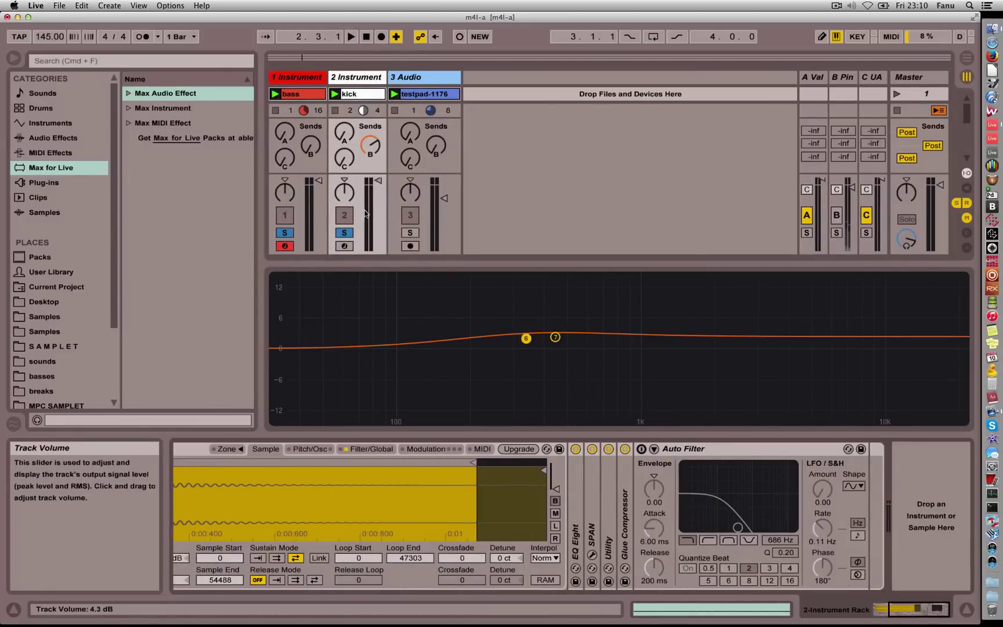
click(309, 79)
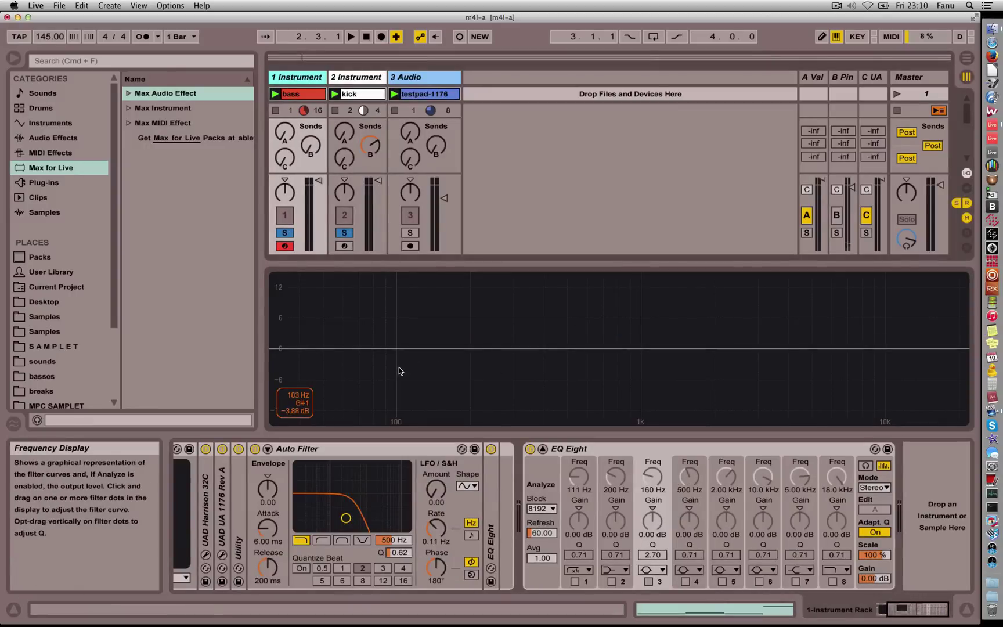
click(357, 78)
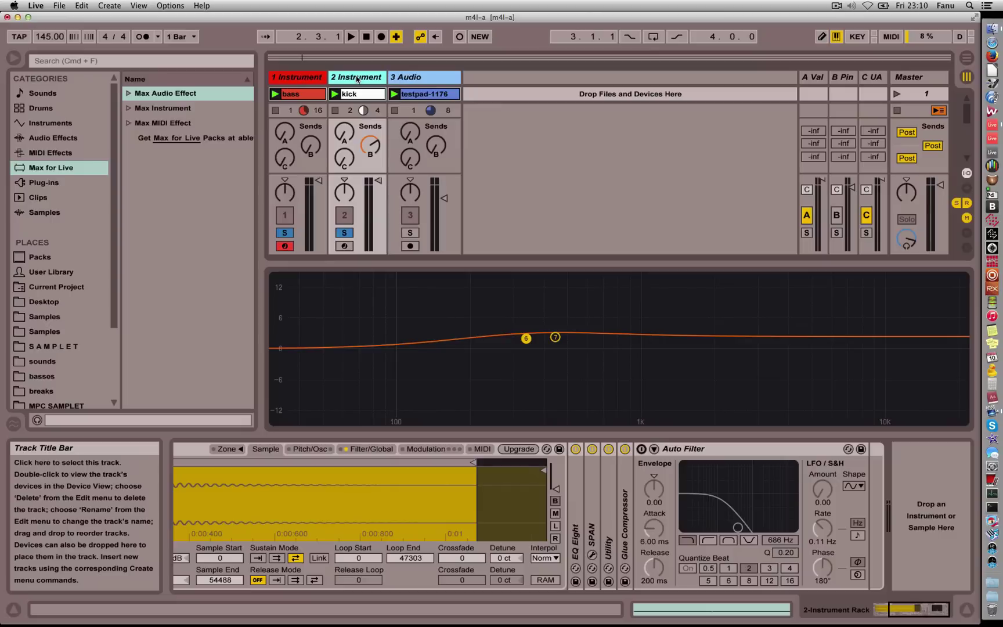
click(308, 79)
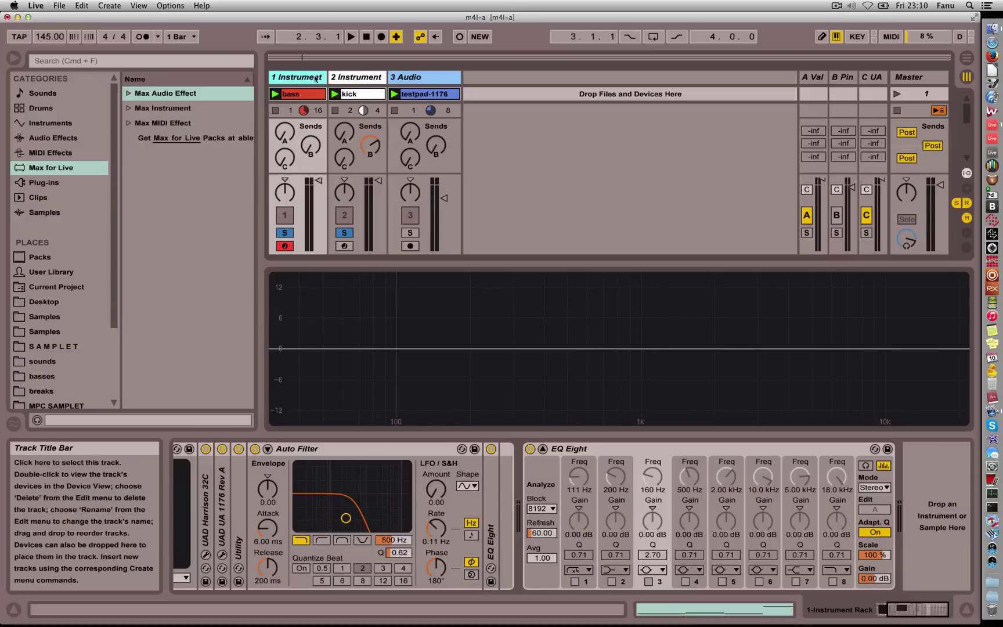
click(353, 307)
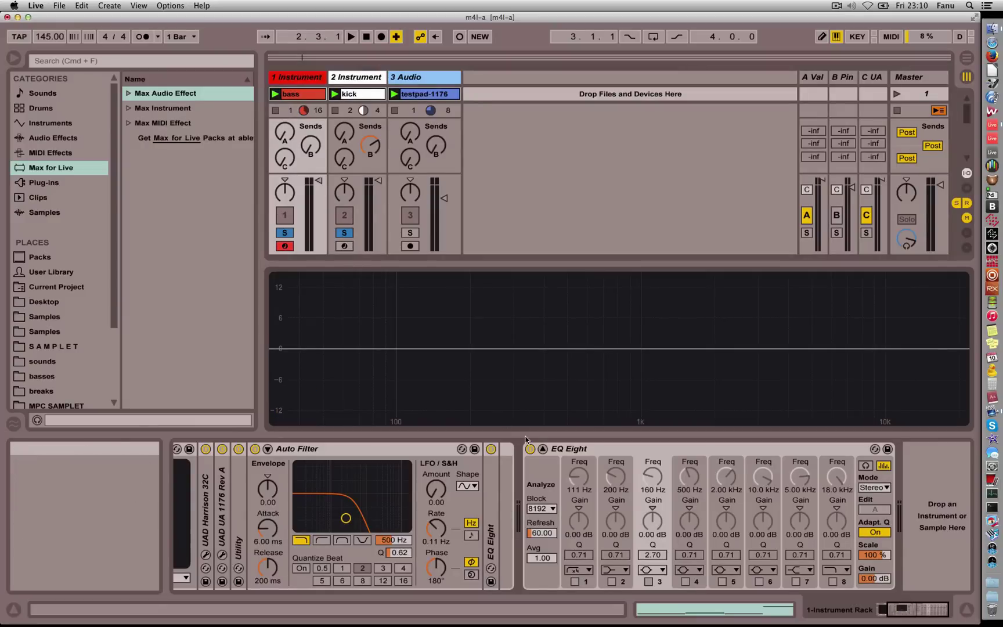
click(366, 81)
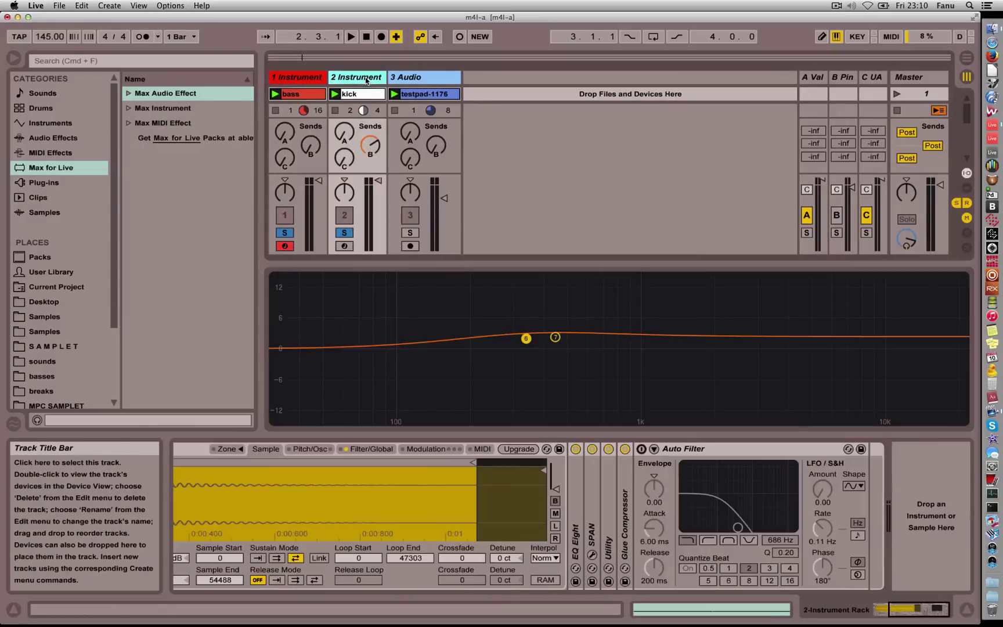
Step: Search Max Audio Effect for 'envel' and load Envelope Follower.amxd onto the kick track
click(184, 94)
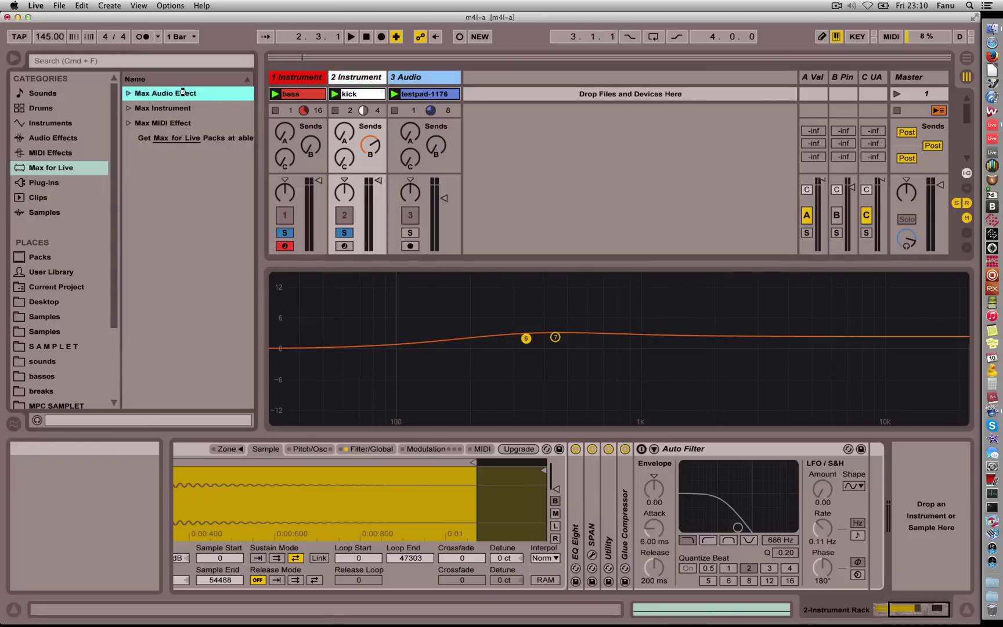
click(176, 64)
text(envel)
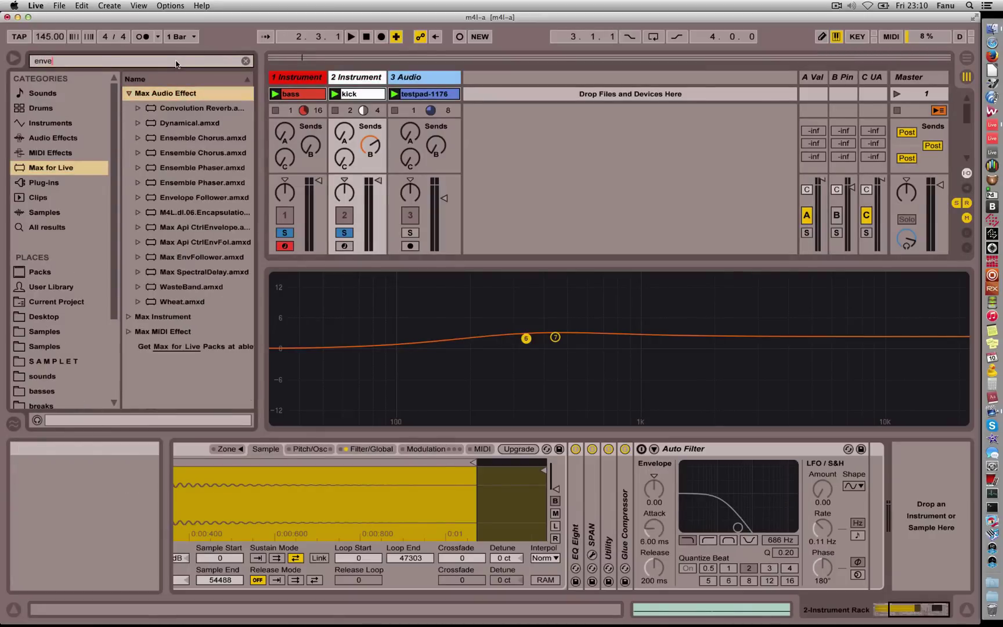
double_click(195, 124)
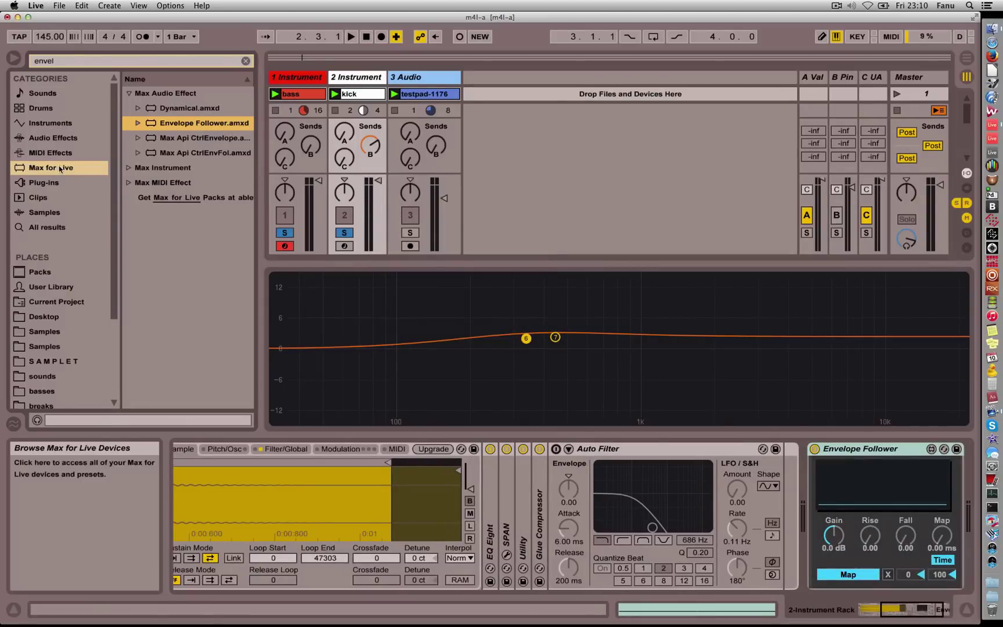
scroll(730, 529, right, 2)
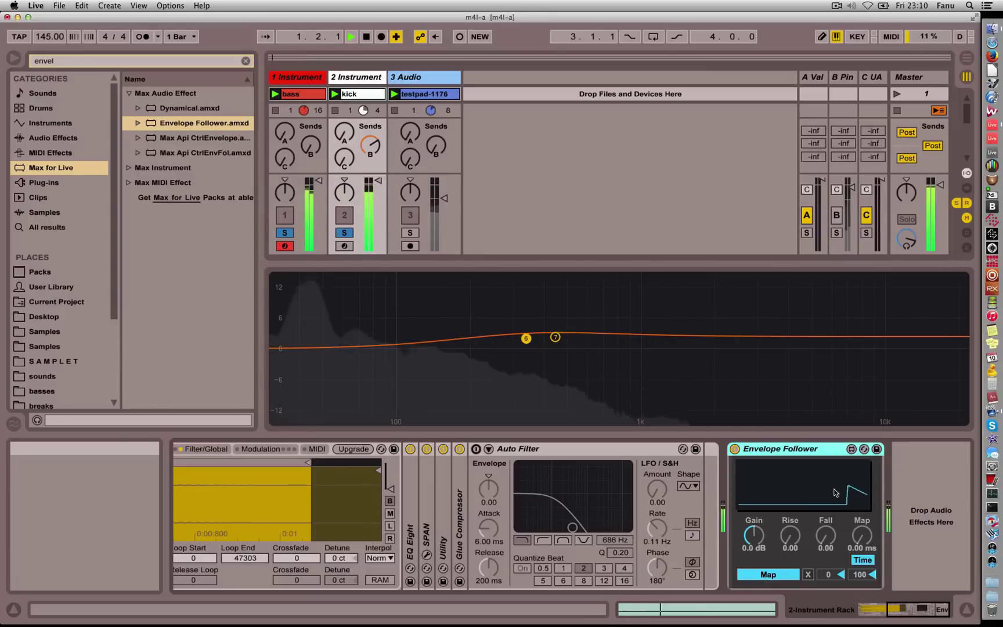
Step: Solo the kick and raise the Envelope Follower gain to 7.0 dB while auditioning the loop
click(345, 232)
key(space)
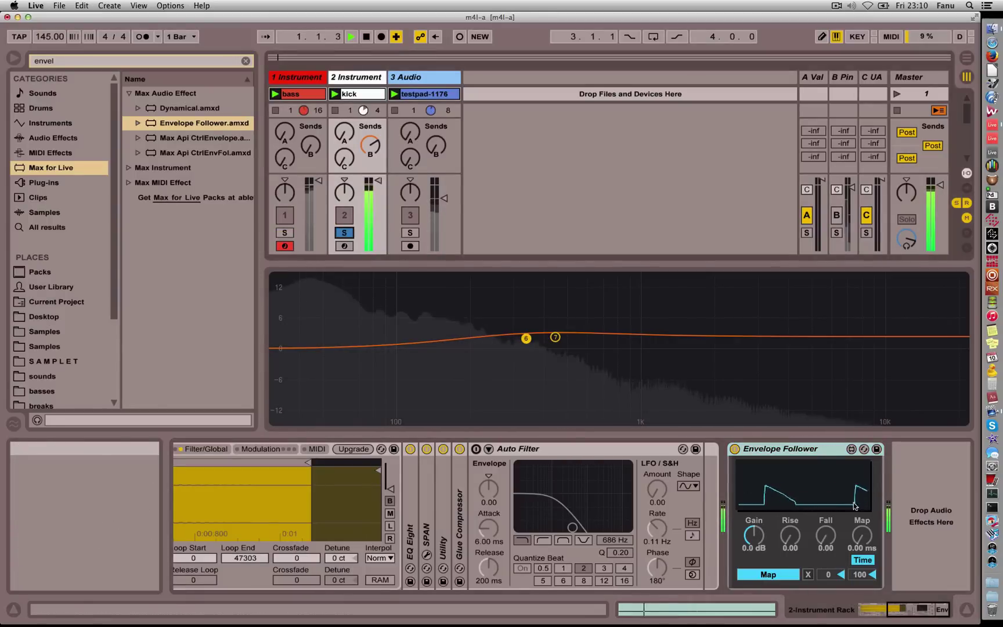
drag(755, 540, 755, 516)
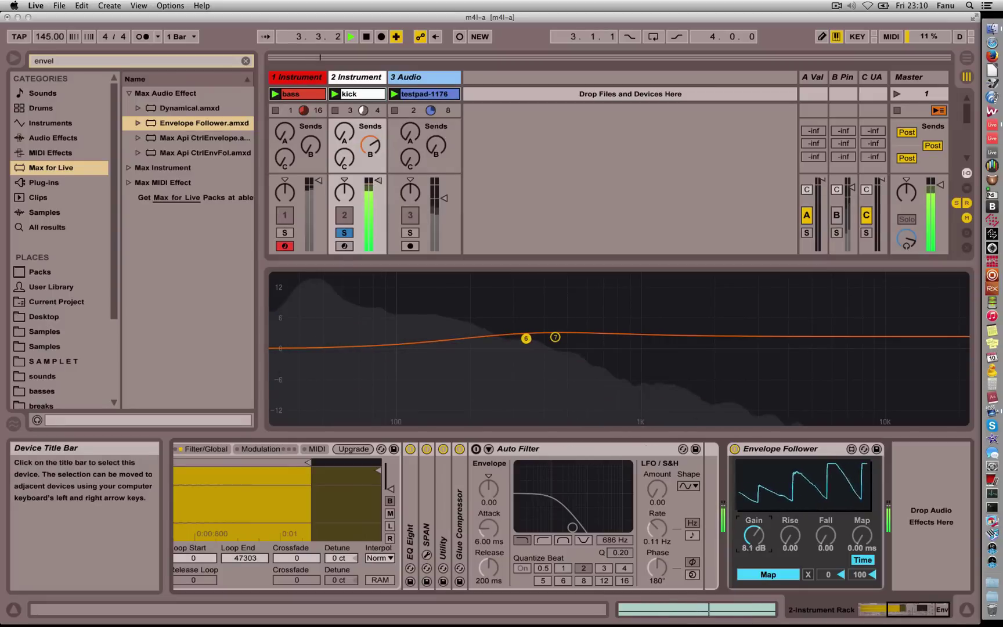
key(space)
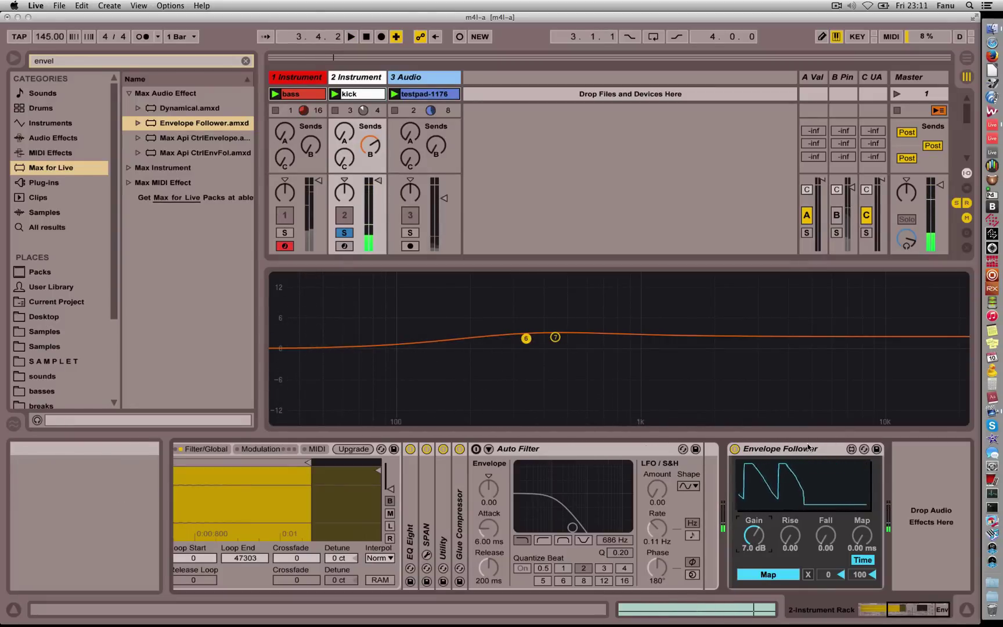
key(space)
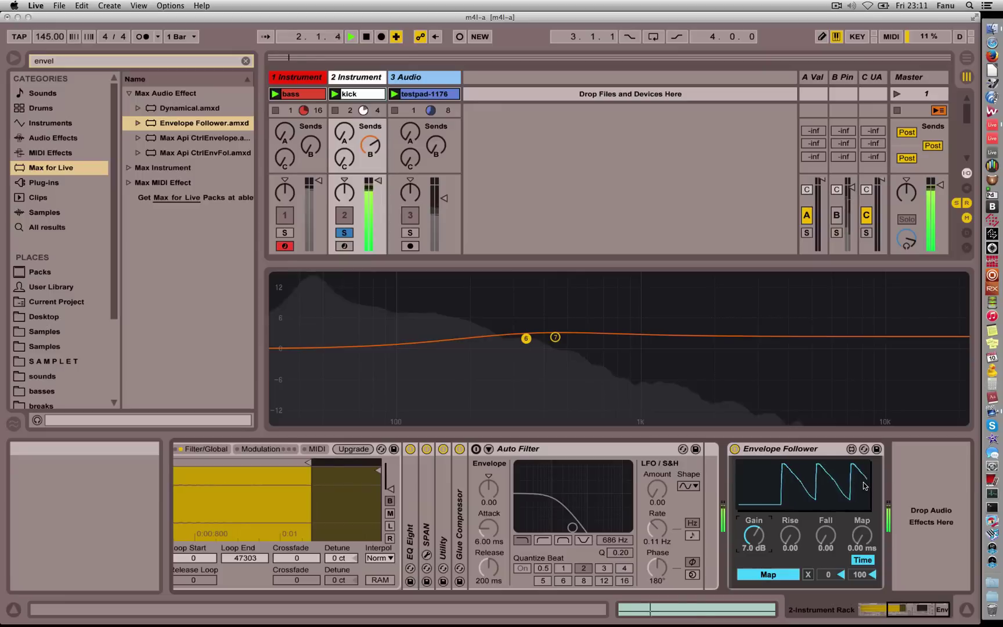
key(space)
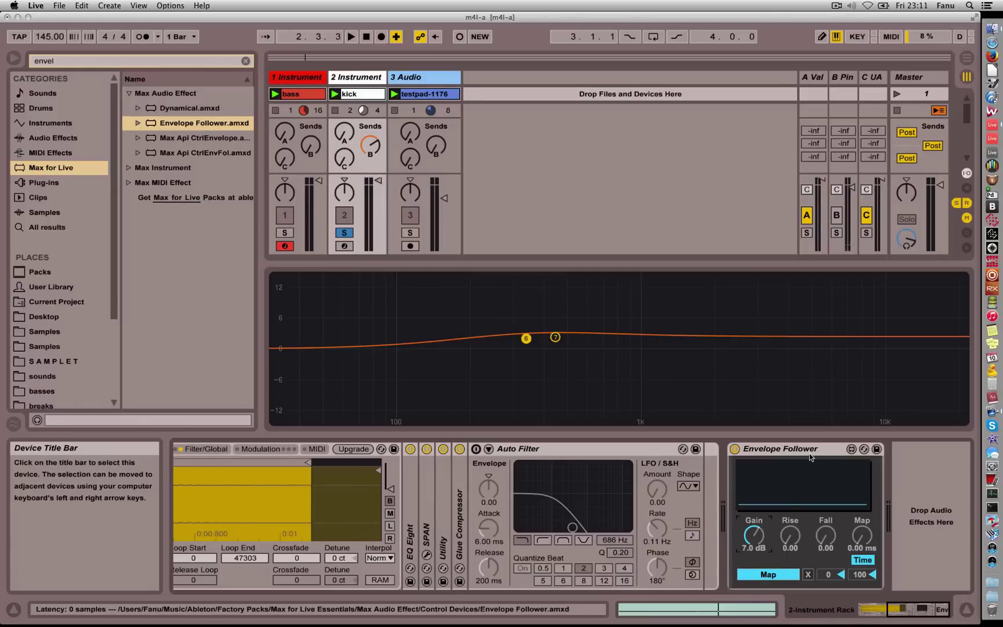
Step: Solo the bass alongside the kick and compare the two tracks' device chains
click(301, 86)
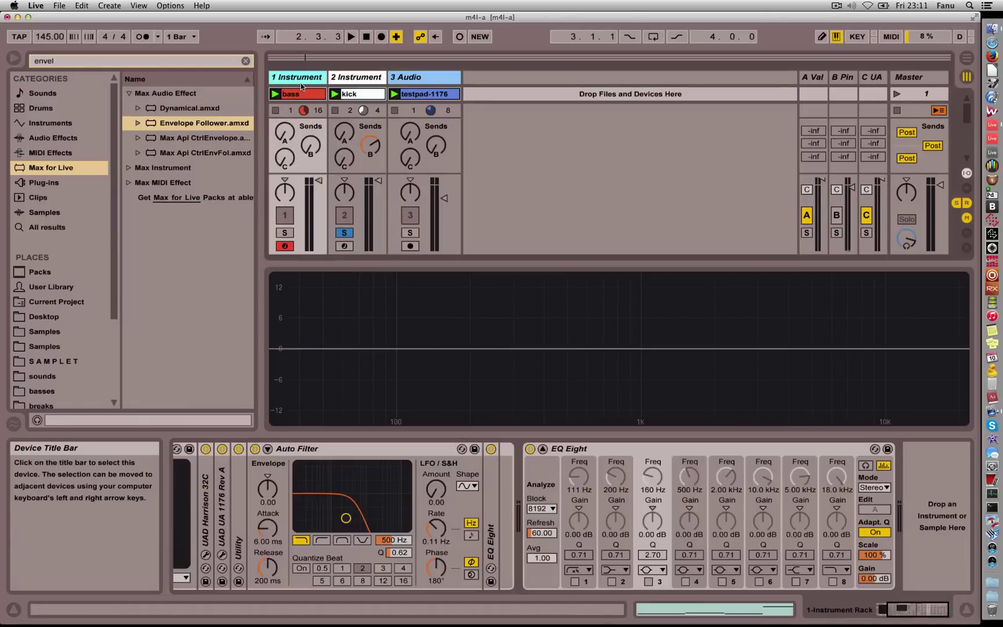
click(285, 233)
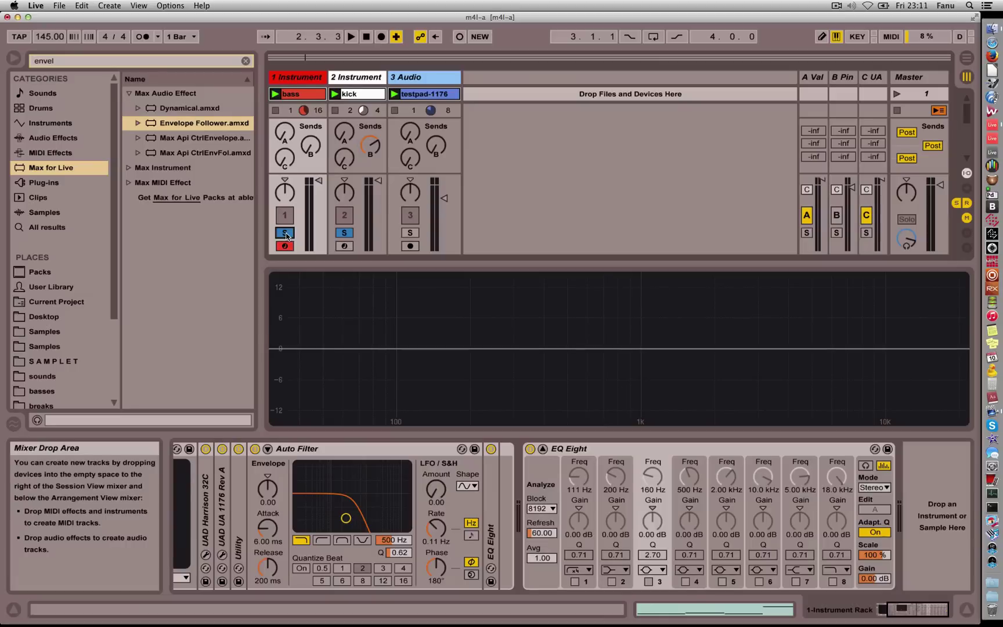
click(359, 78)
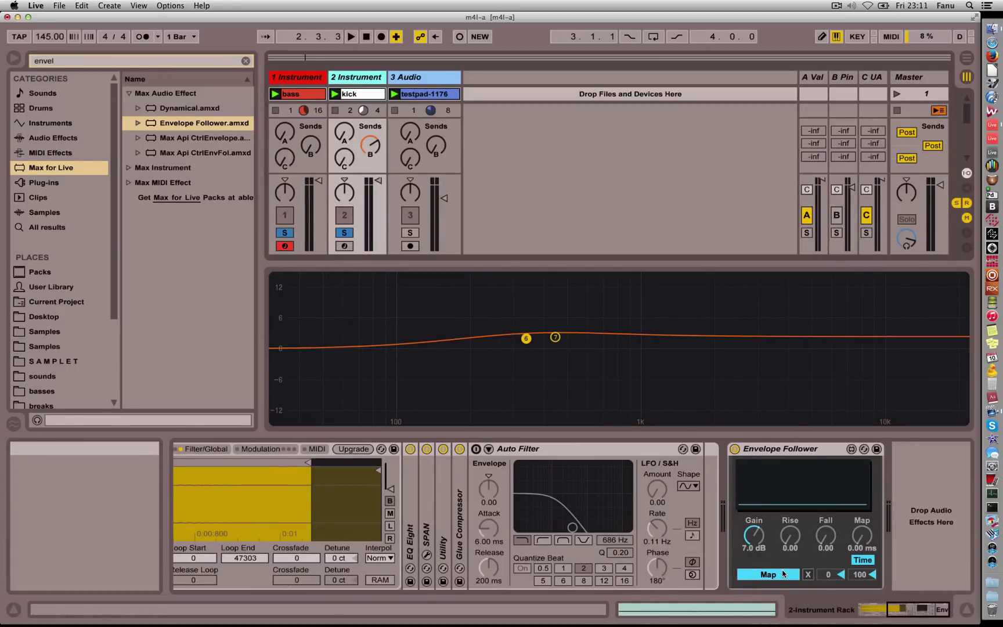
click(305, 77)
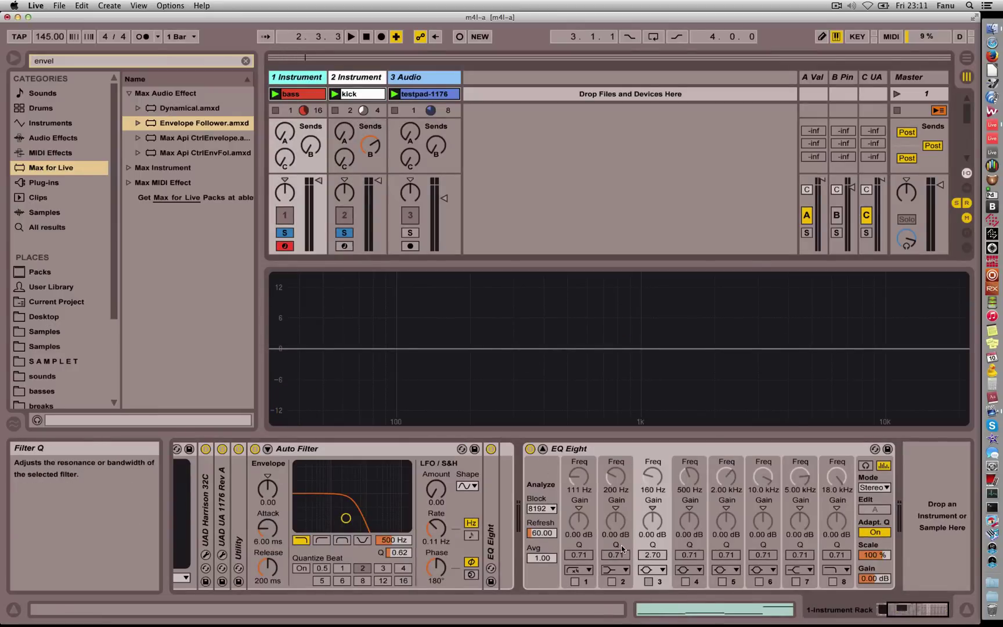
Step: Select EQ Eight band 3's gain and clear the Envelope Follower's existing mapping
click(648, 581)
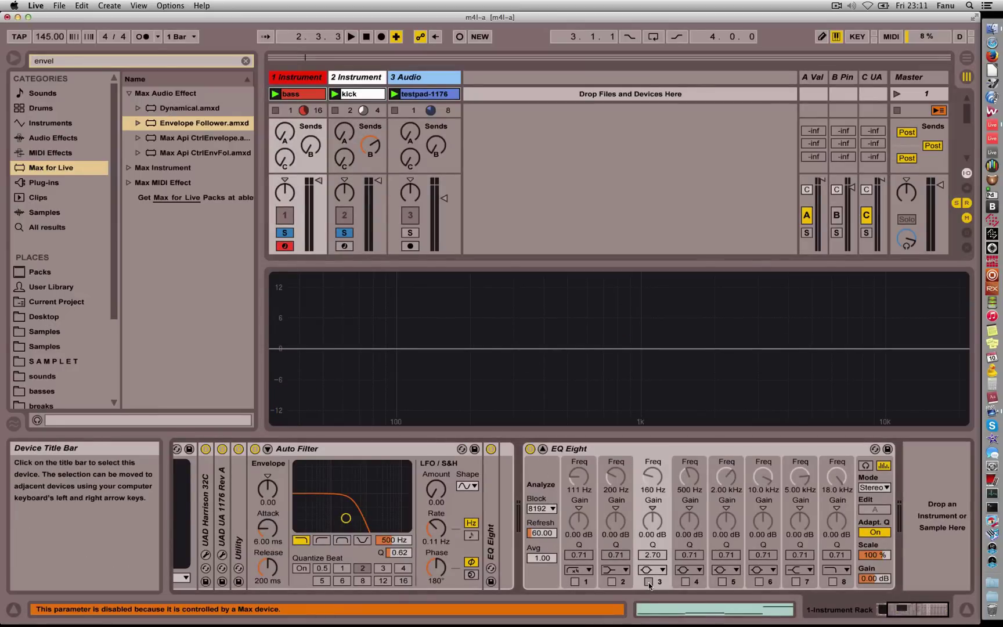
click(662, 525)
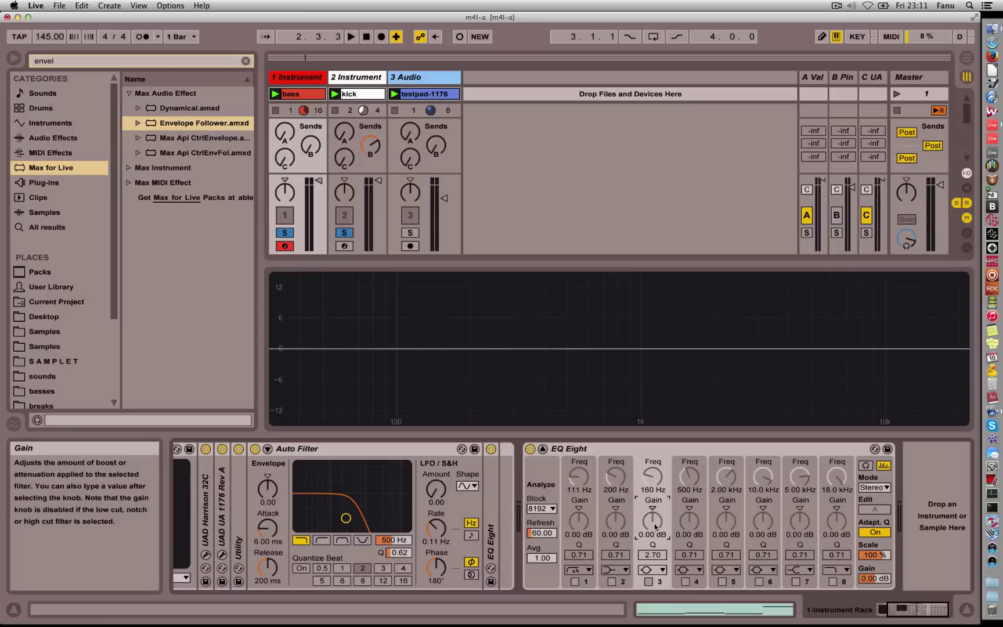
click(356, 77)
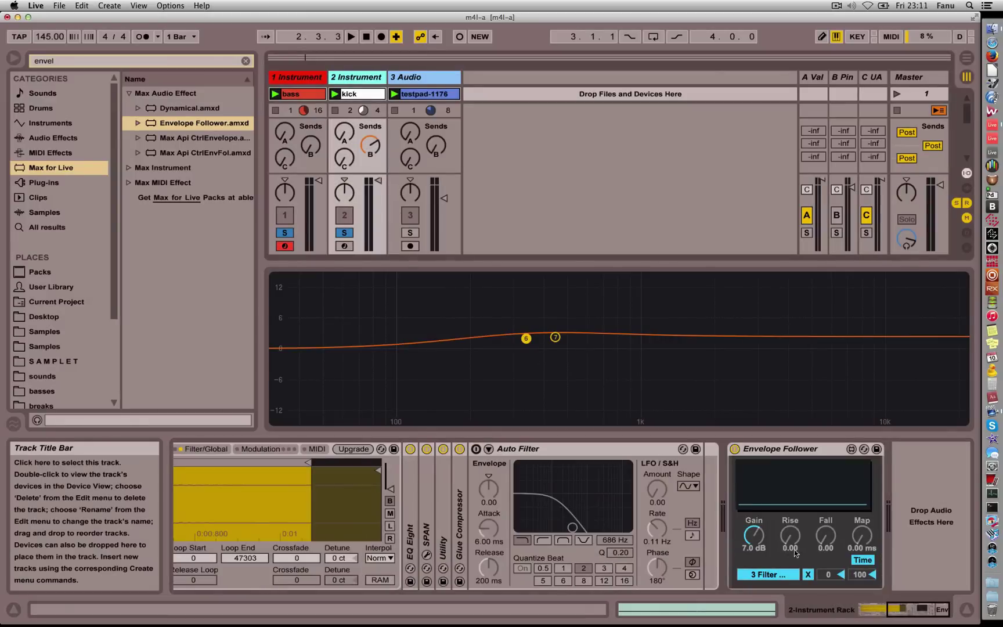
click(807, 575)
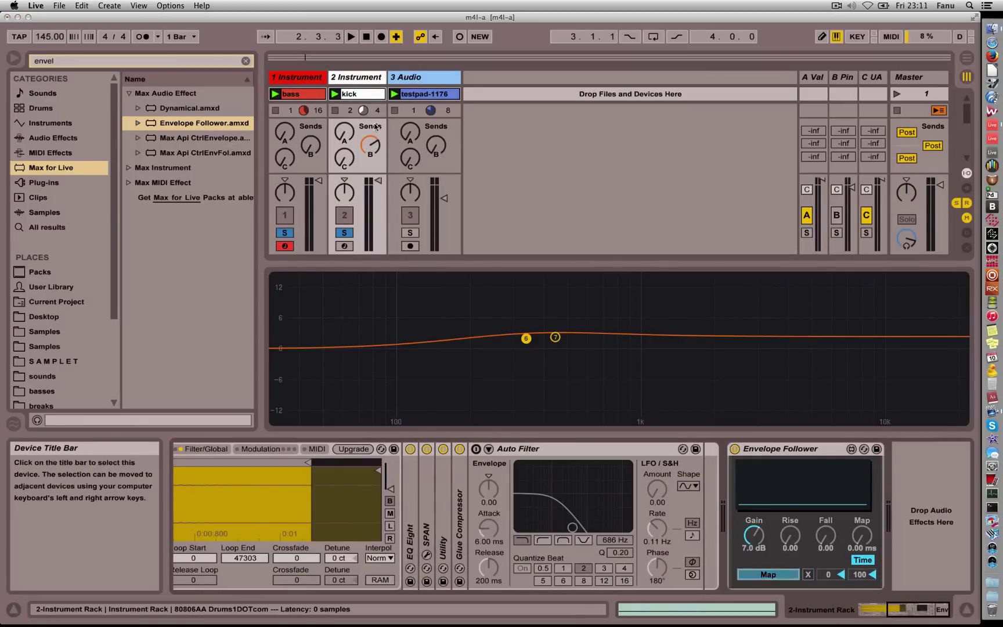
click(304, 74)
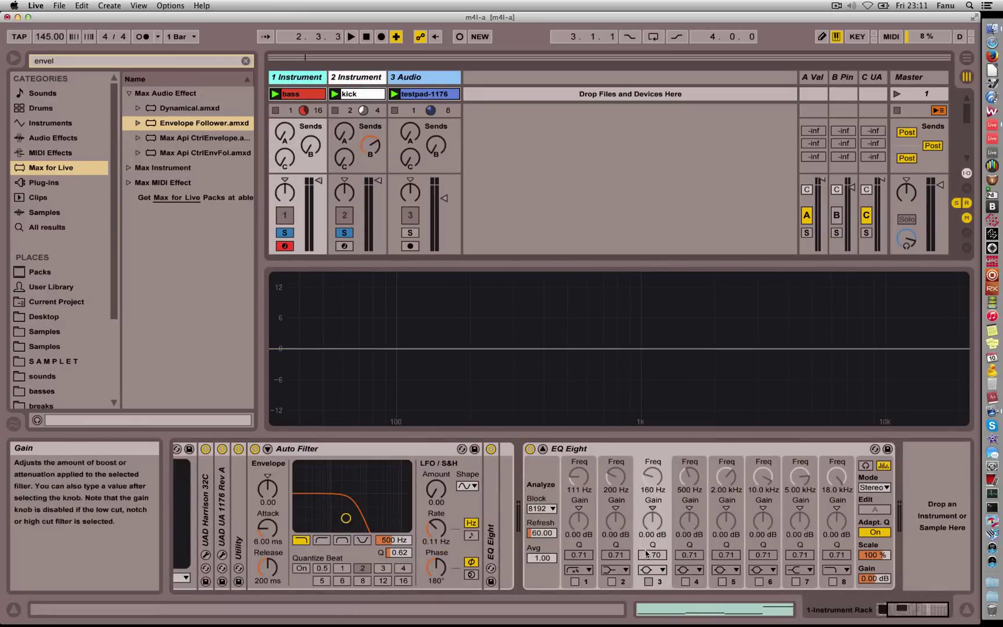
Step: Switch on EQ Eight band 3 with a -15 dB cut at 44.6 Hz
drag(653, 520, 652, 558)
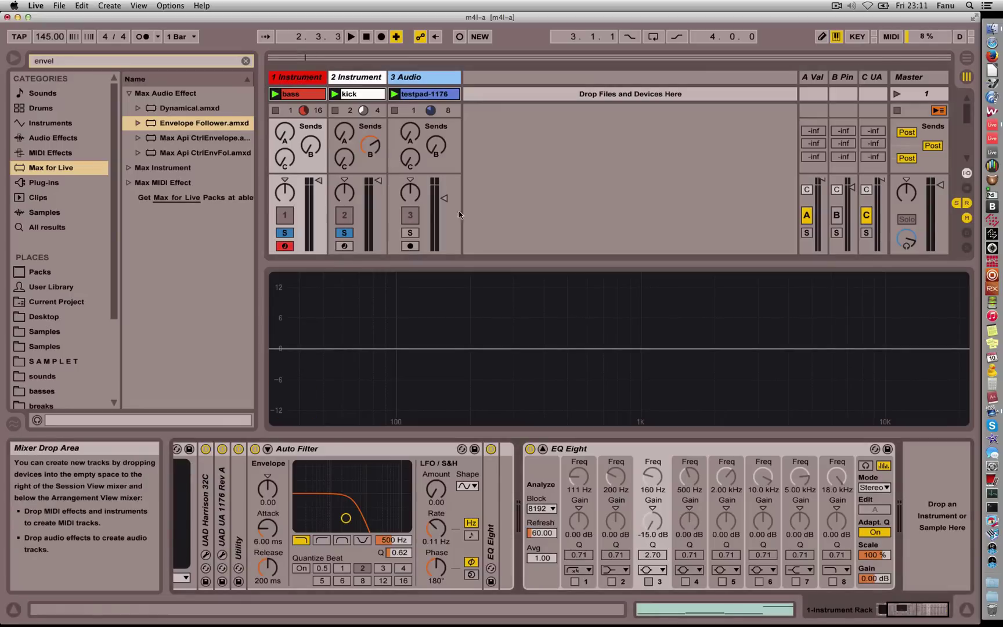
click(649, 582)
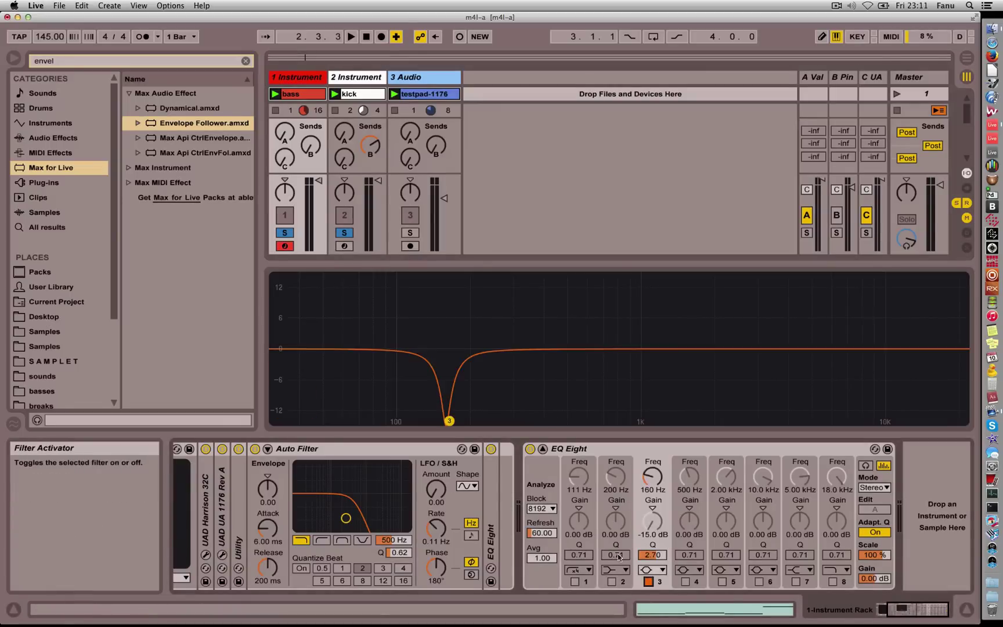
drag(449, 420, 315, 420)
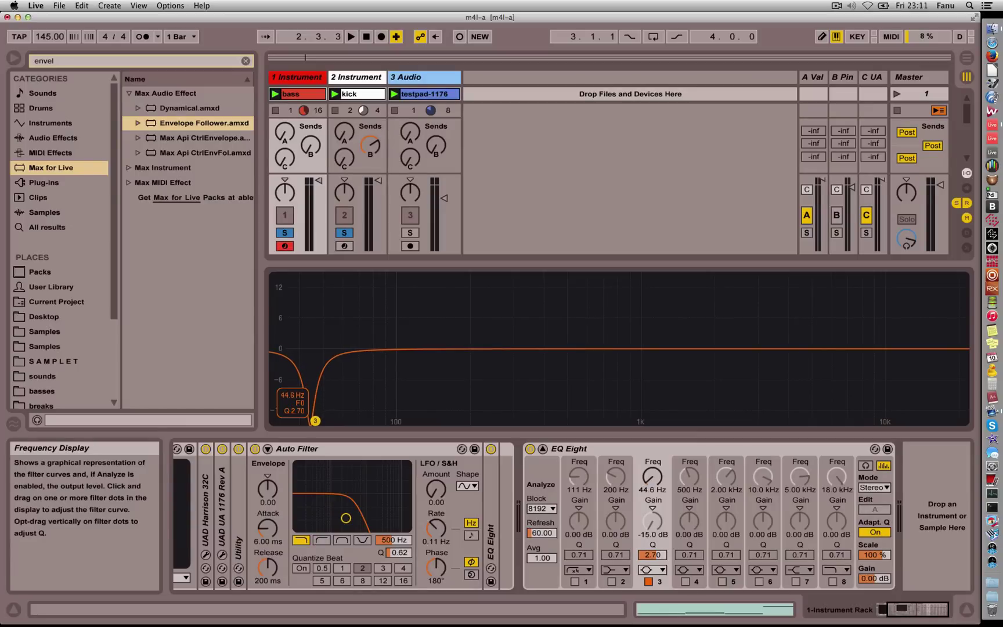
Step: Play the loop to watch the kick's Envelope Follower drive the bass EQ's 3 Gain A (0–100)
click(352, 80)
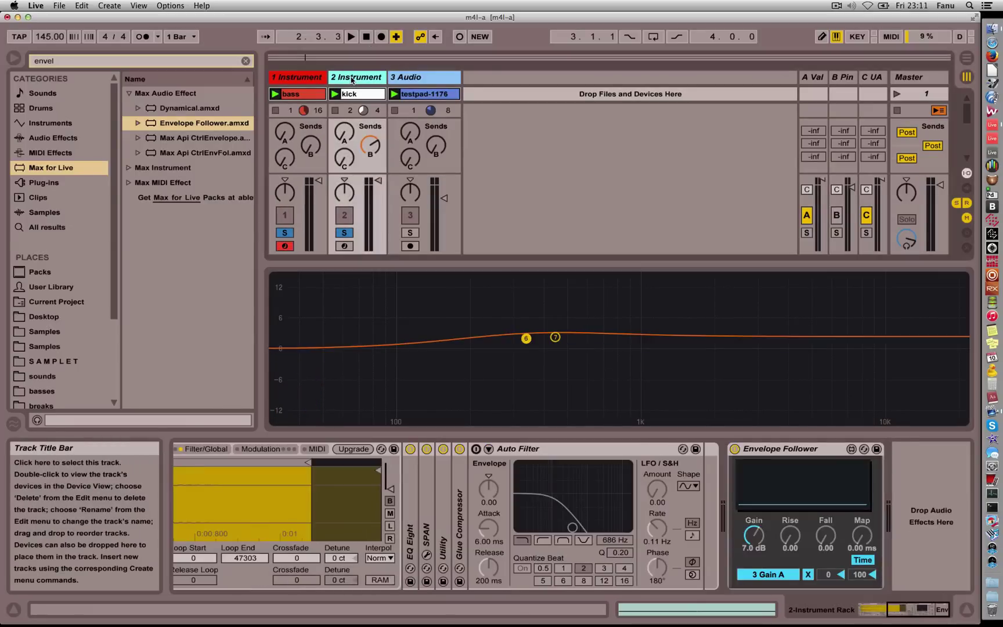
click(305, 78)
key(space)
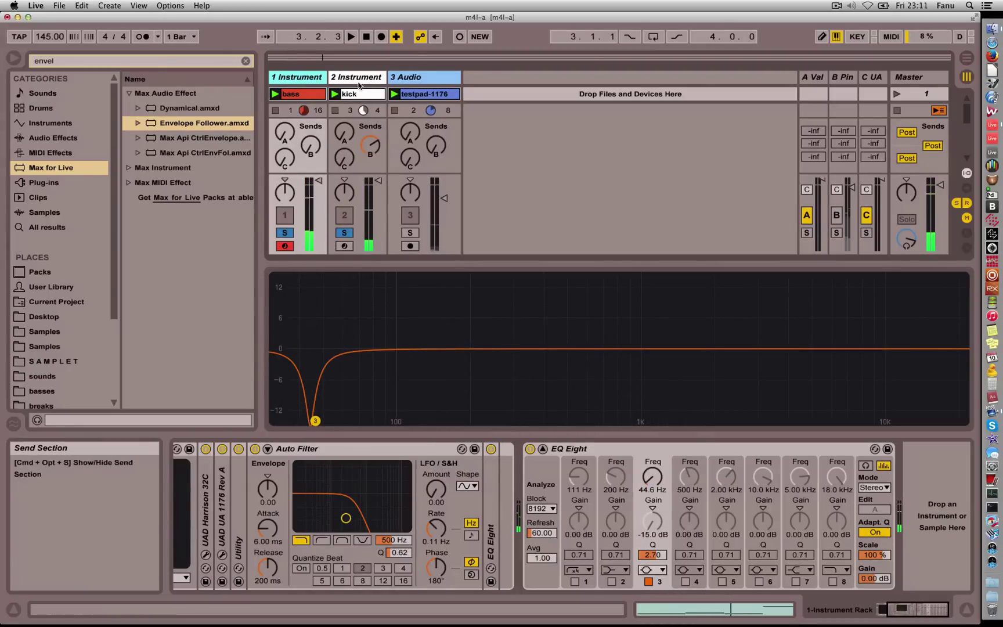
click(304, 80)
click(314, 79)
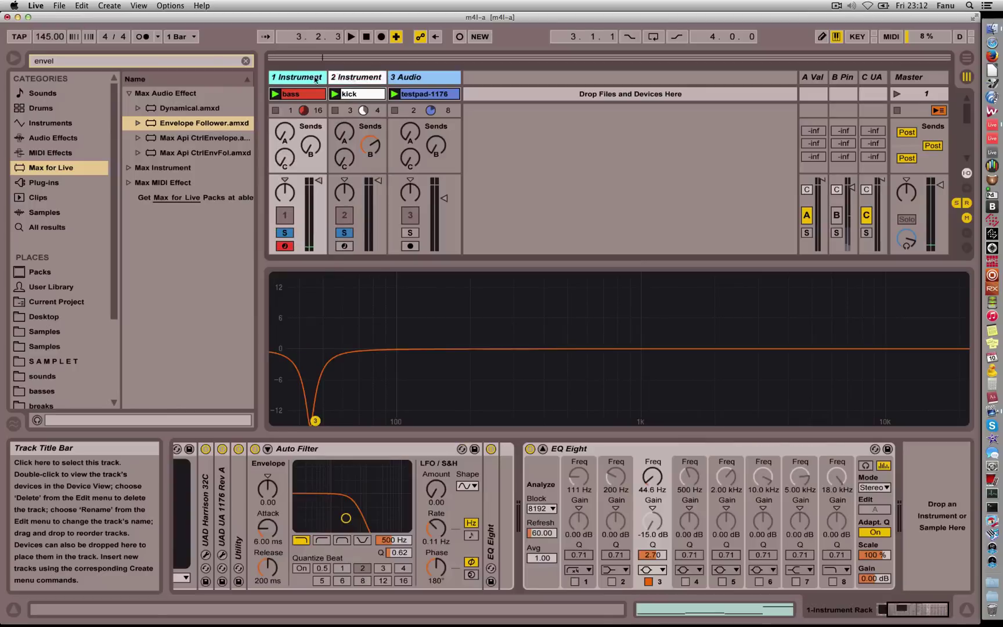
click(354, 81)
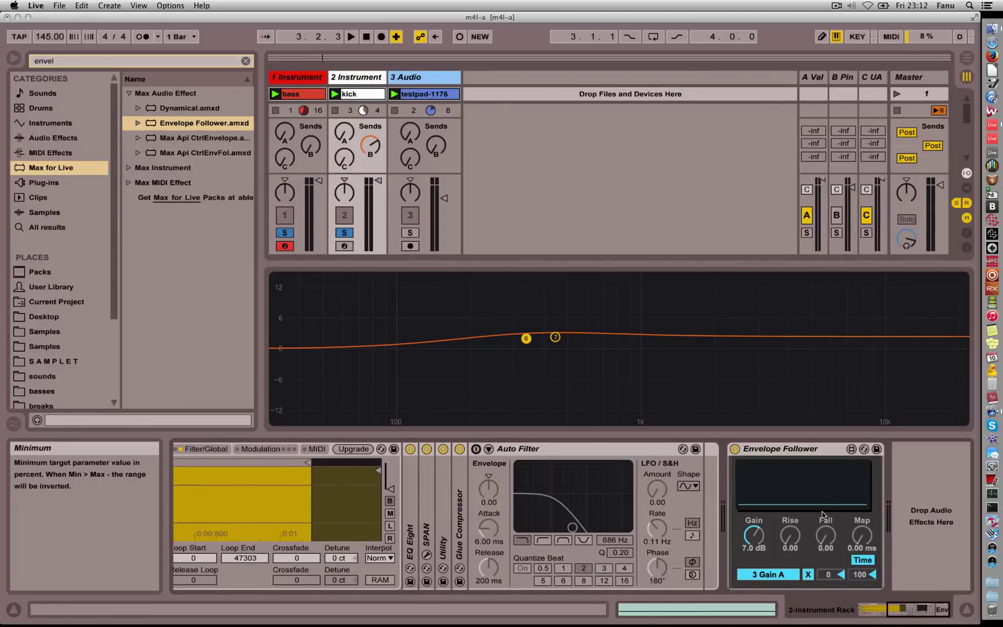
key(space)
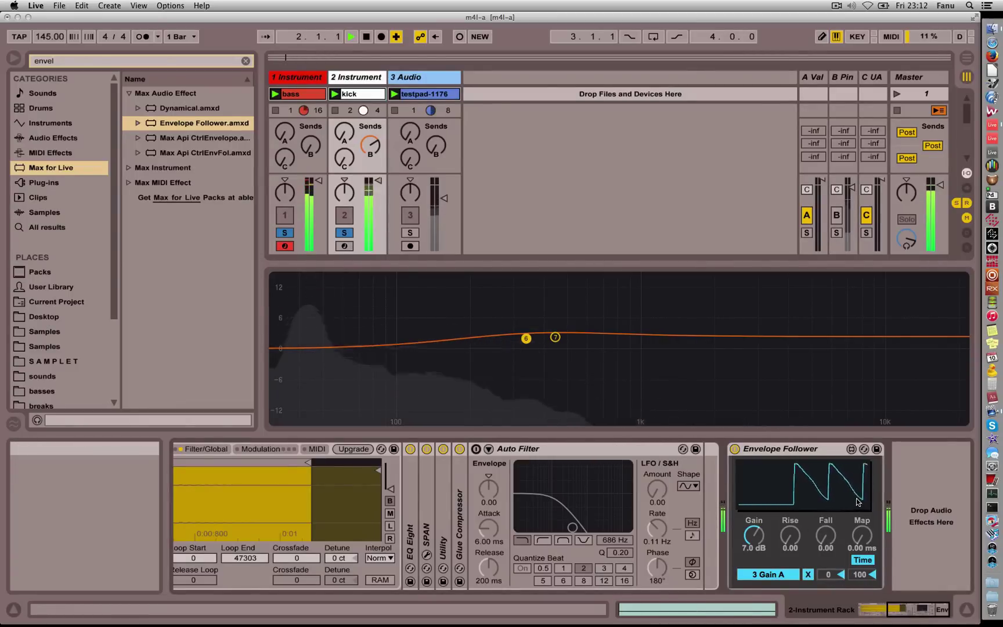
key(space)
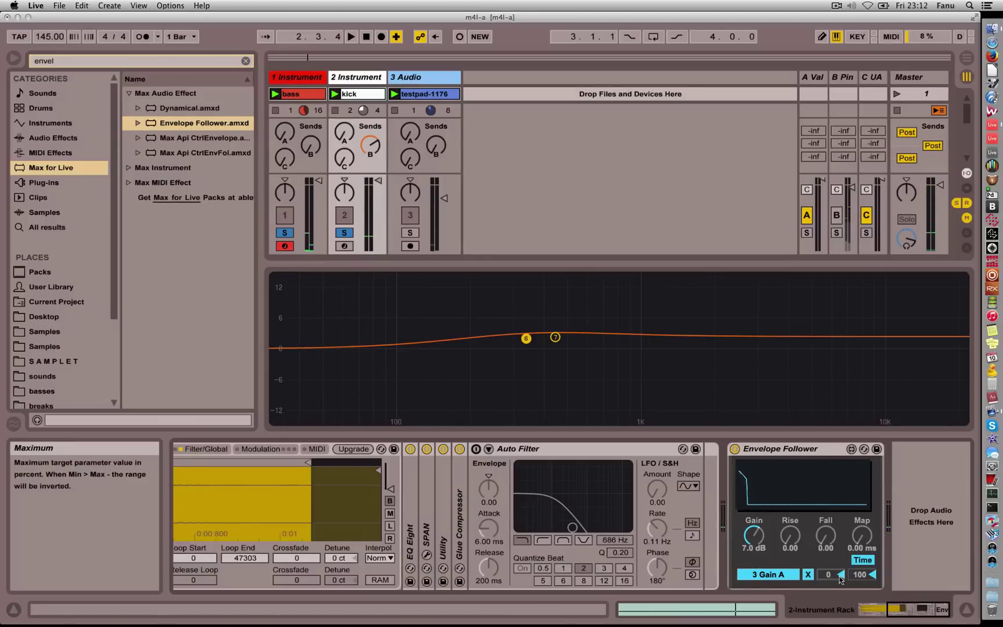
Step: Invert the Envelope Follower's range to 50–0, then play with the bass EQ showing
click(312, 86)
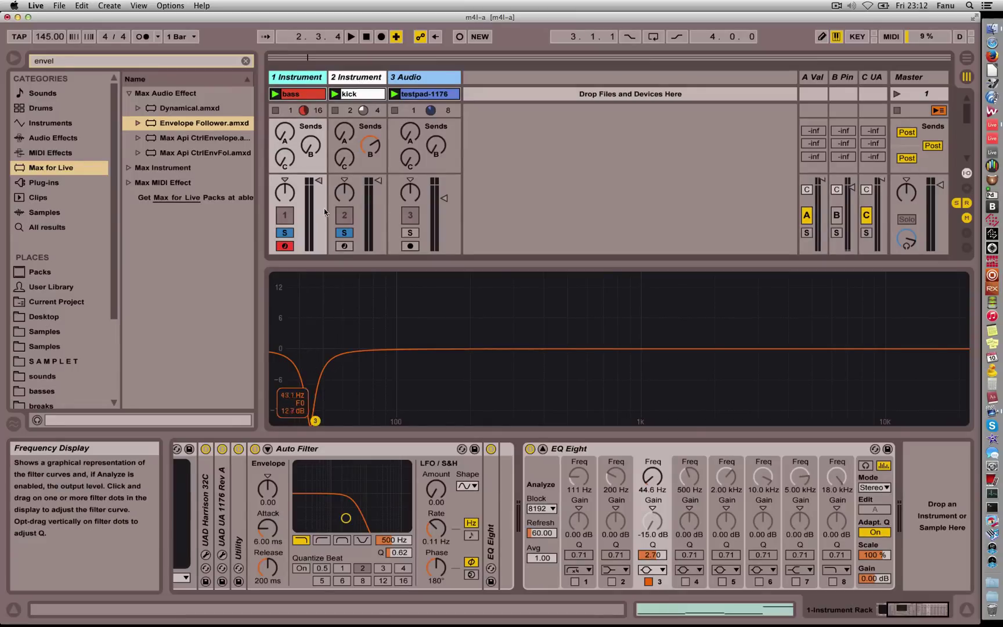
click(358, 80)
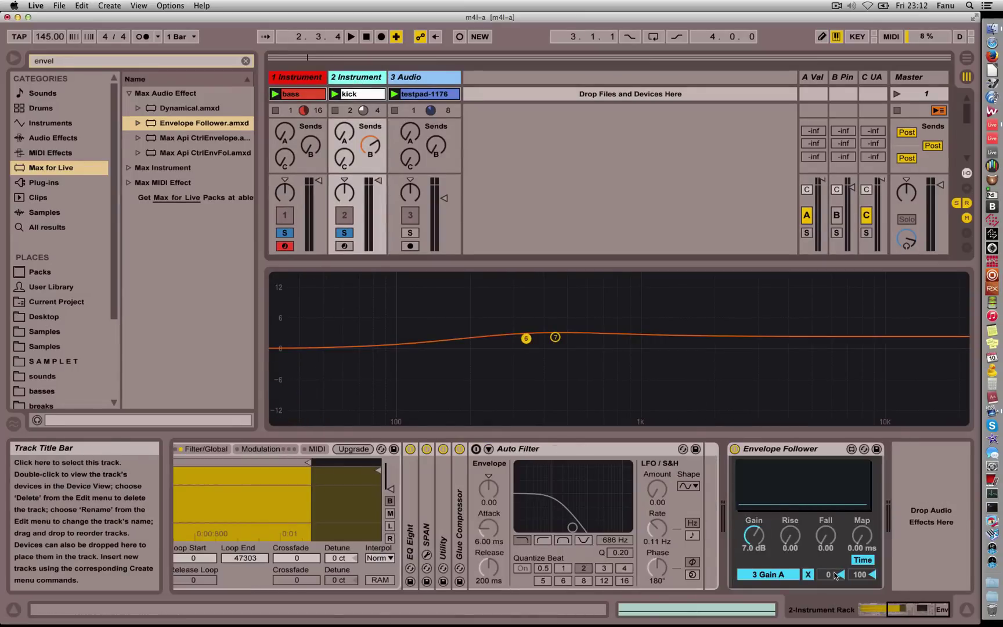
drag(836, 575, 836, 551)
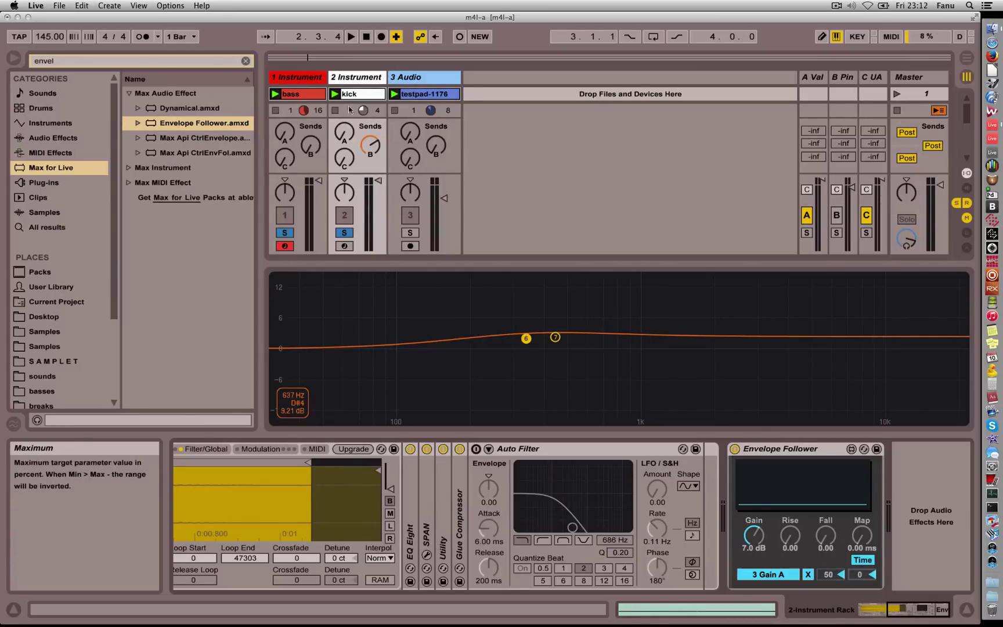
click(303, 83)
key(space)
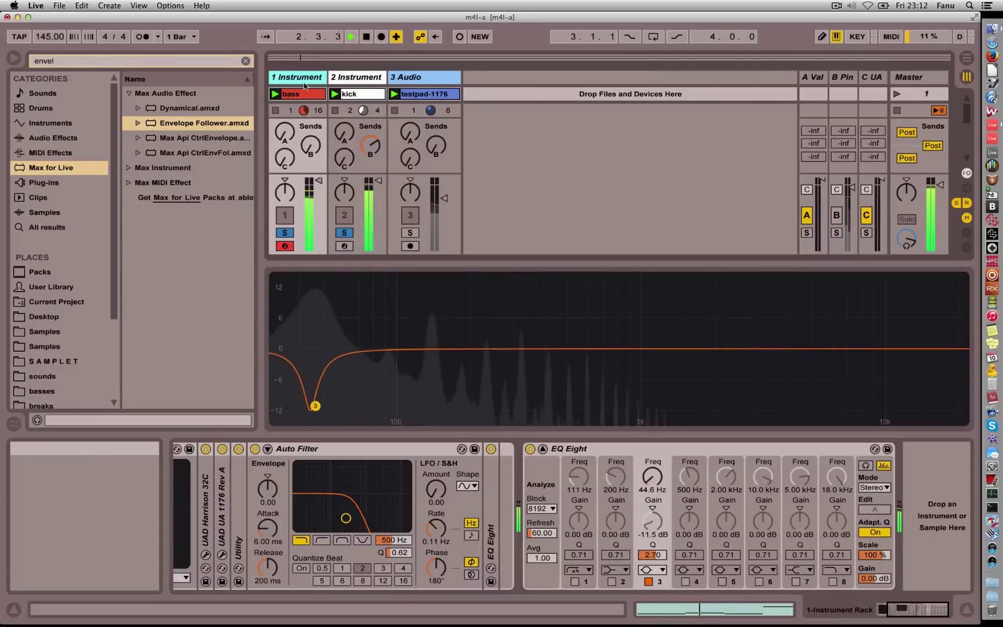
Step: Set bass EQ band 3's Q to 1.64, auditioning the kick-driven dip with repeated playback
key(space)
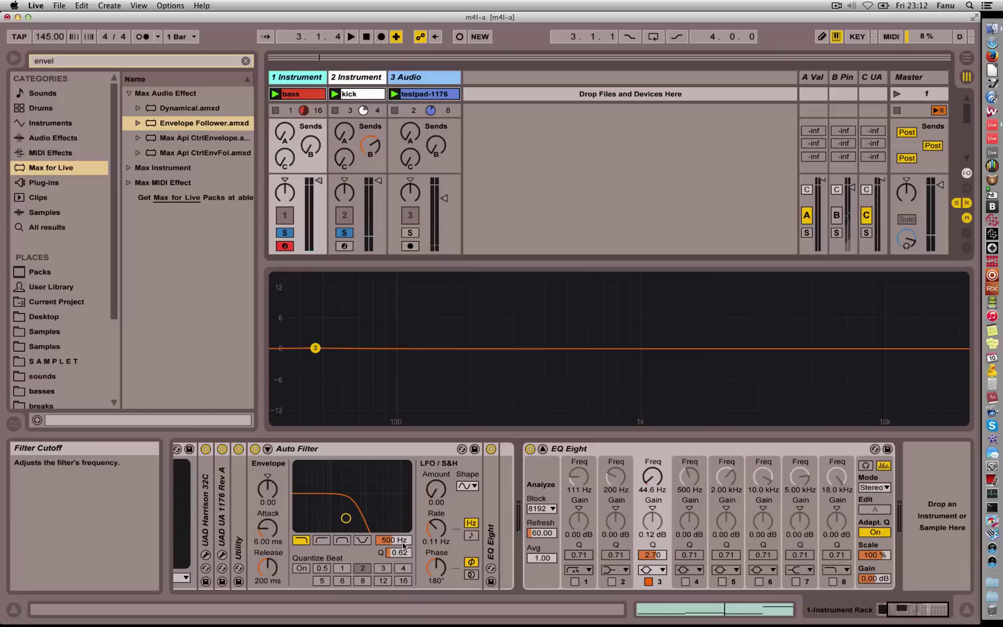
key(space)
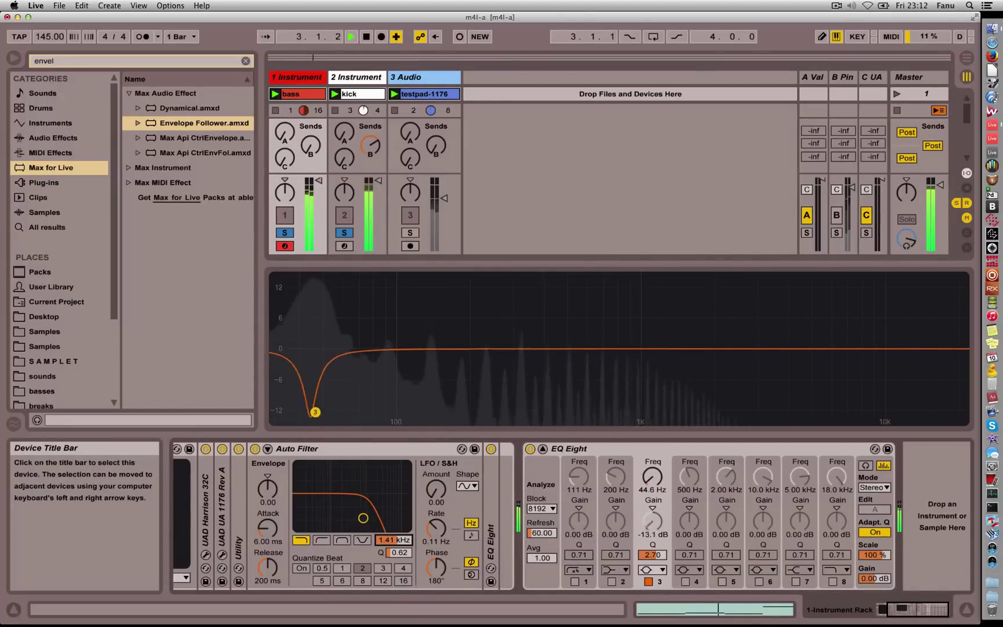
key(space)
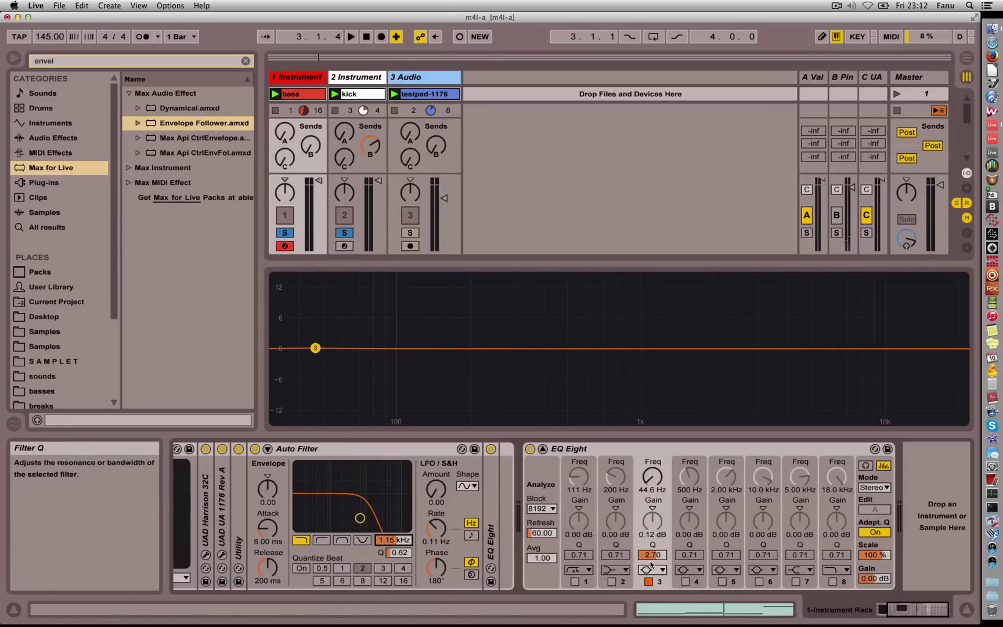
key(space)
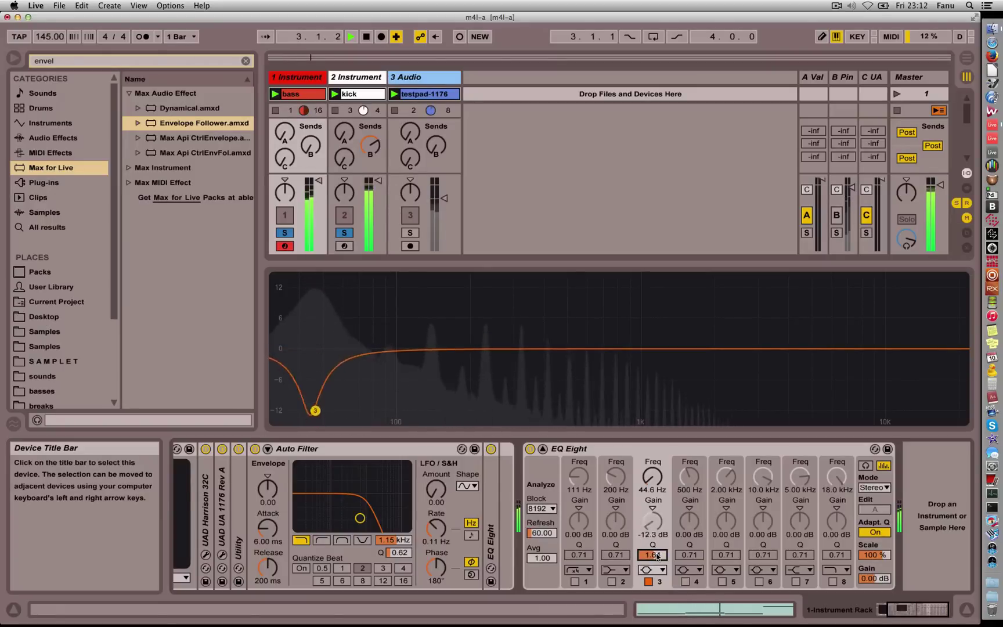
key(space)
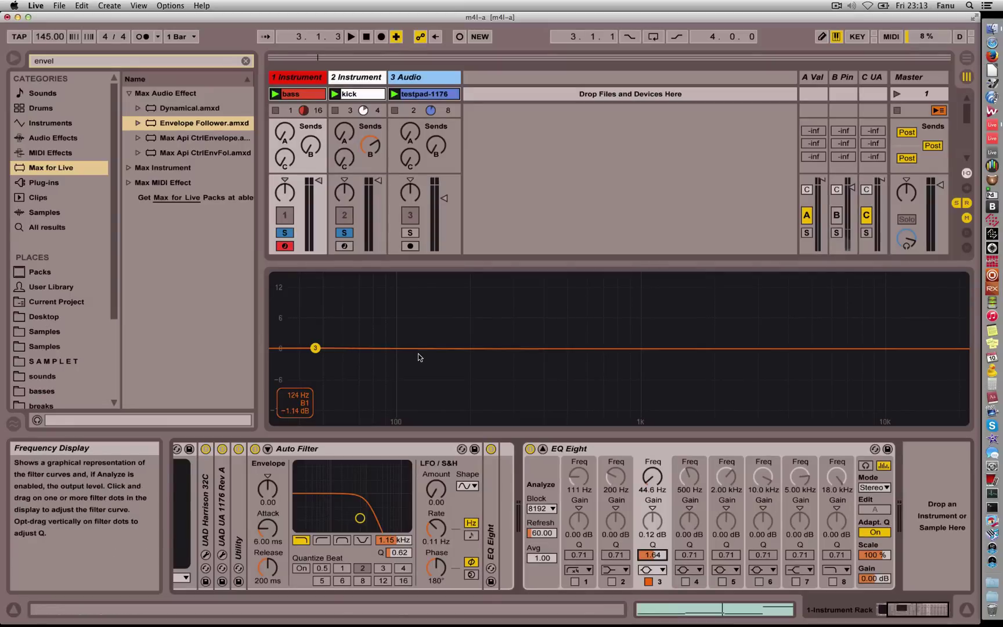
key(space)
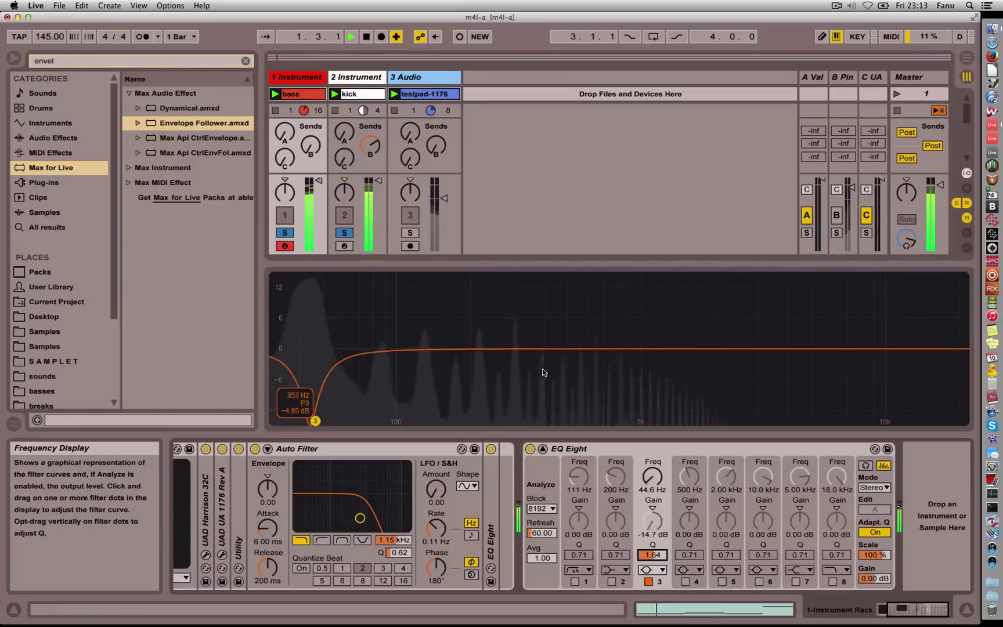
key(space)
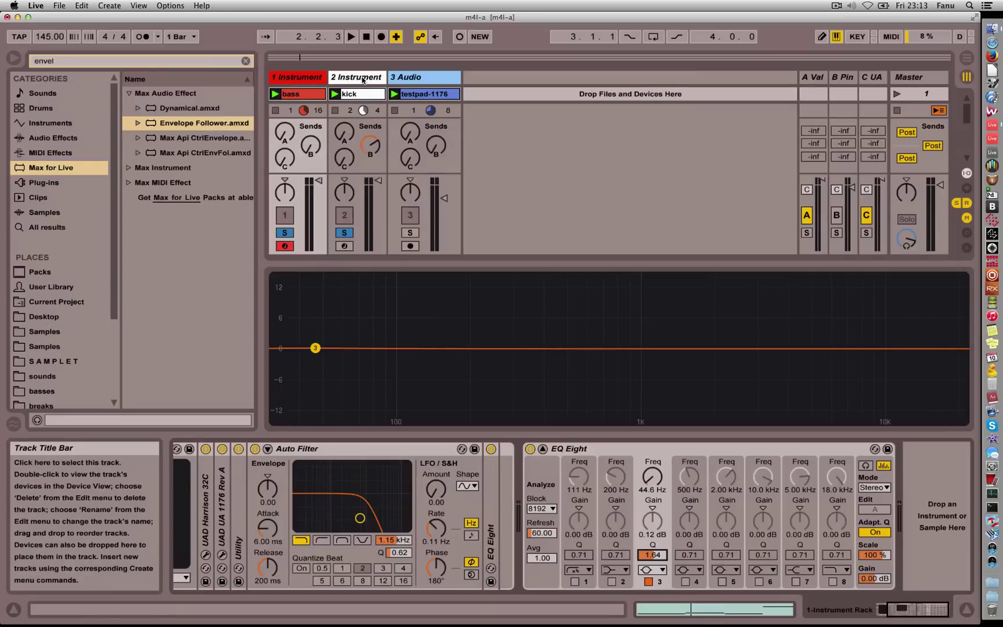
Step: Solo testpad-1176 and play to watch band 3 dip, then unsolo it and show the kick's devices
click(411, 233)
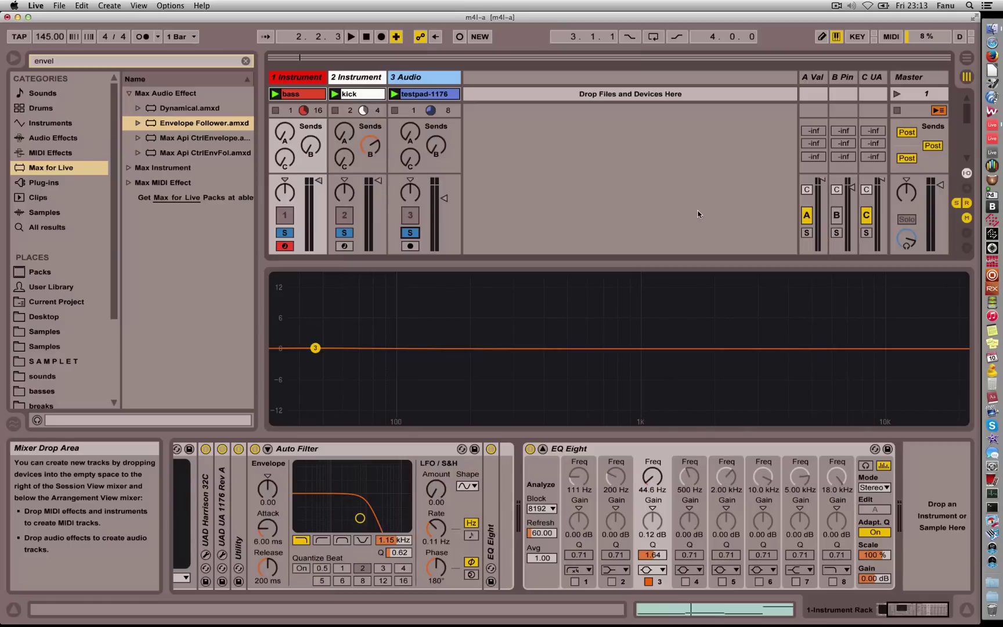
key(space)
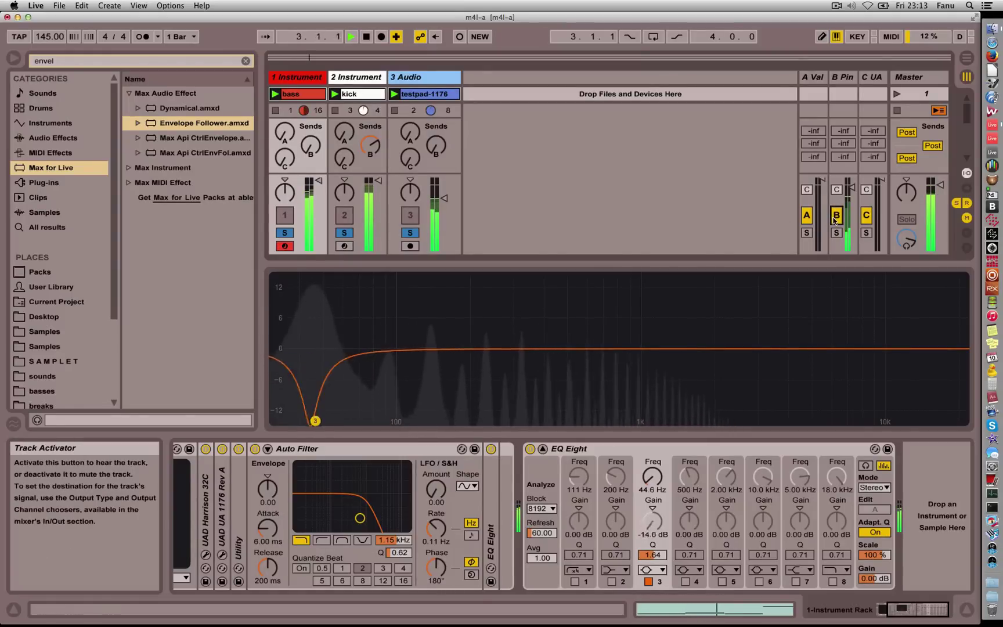
click(410, 232)
click(371, 78)
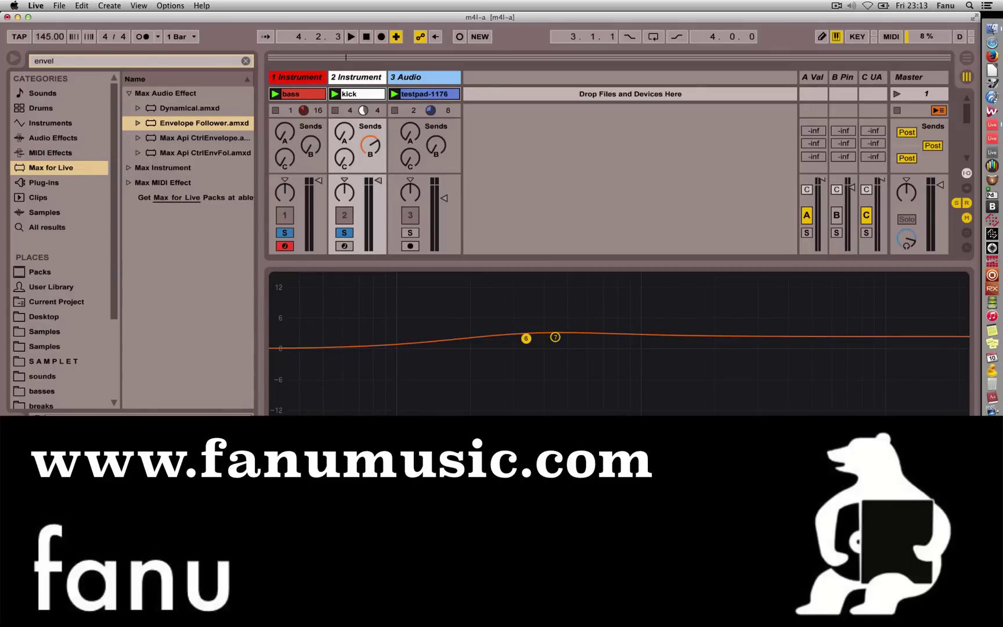
Step: Select the 1 Instrument track to show its EQ Eight and start loop playback
click(307, 81)
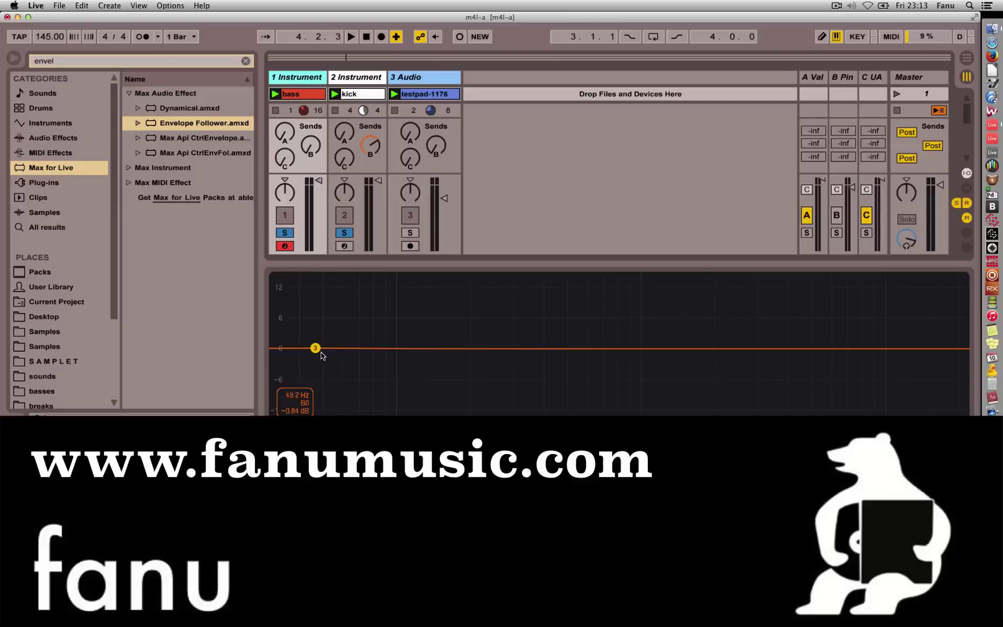
key(space)
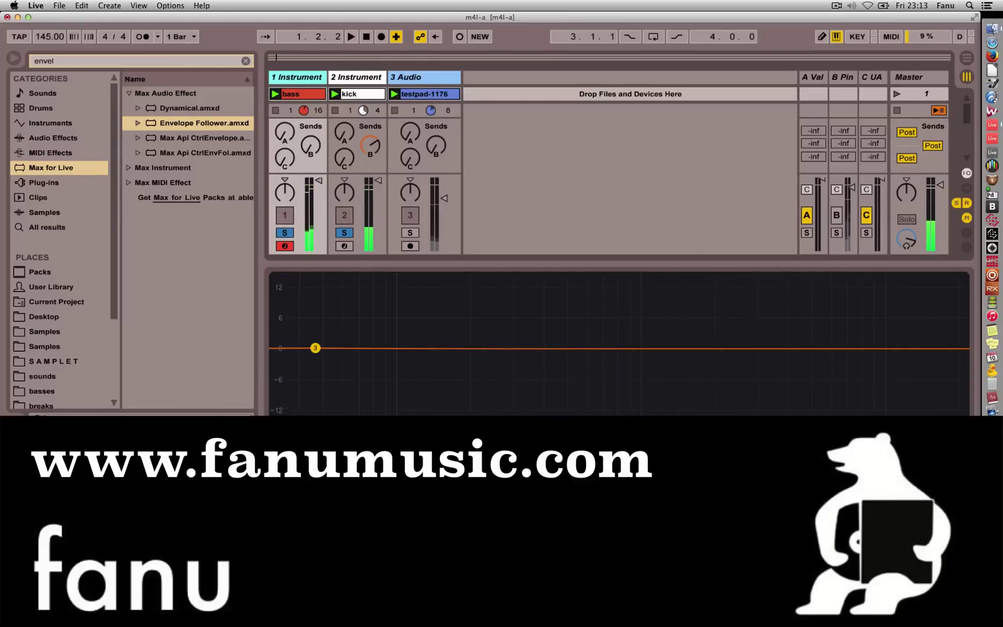